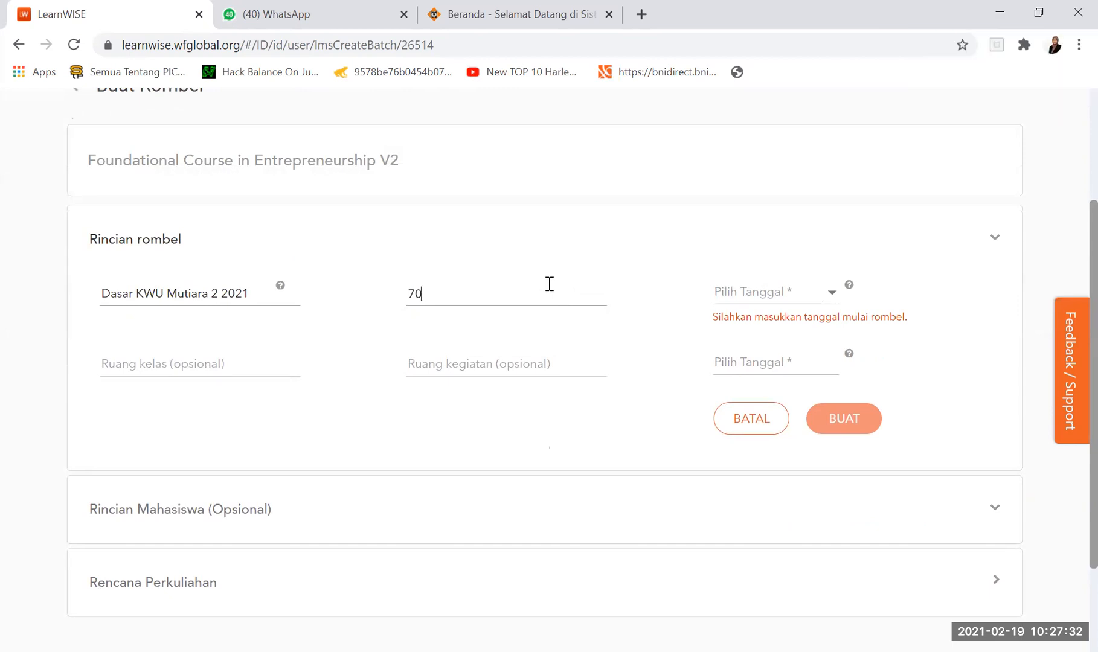
- Set the batch's number of students to 80
{"action": "key", "text": "BackSpace"}
{"action": "key", "text": "BackSpace"}
{"action": "type", "text": "80"}
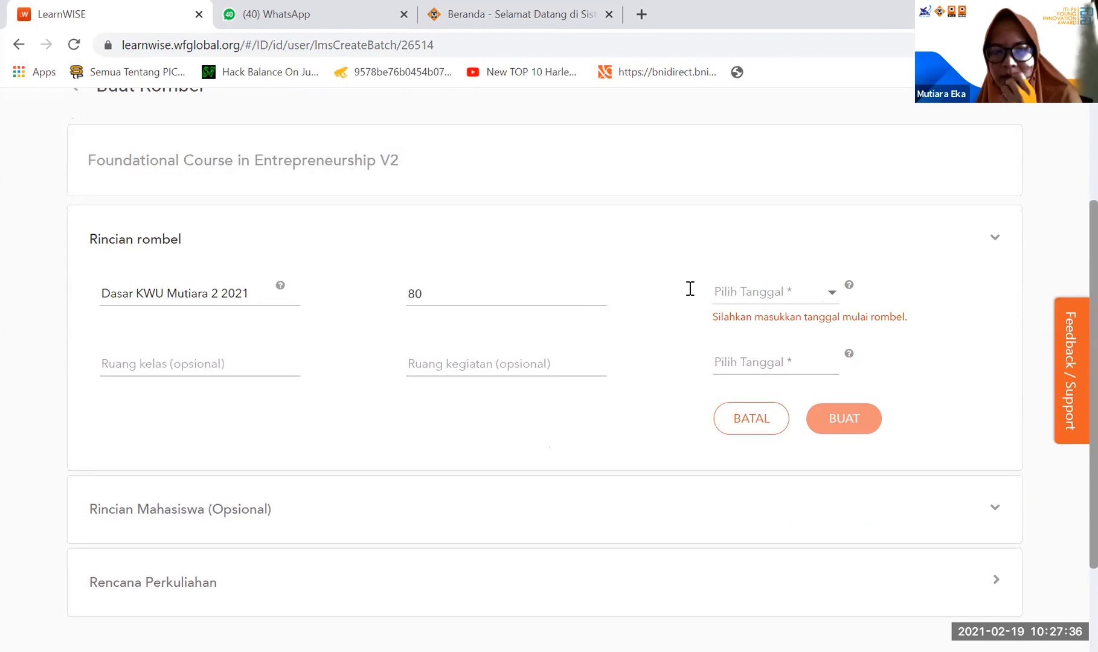
- Set the batch's start date to Mar 18, 2021
{"action": "left_click", "coordinate": [752, 290]}
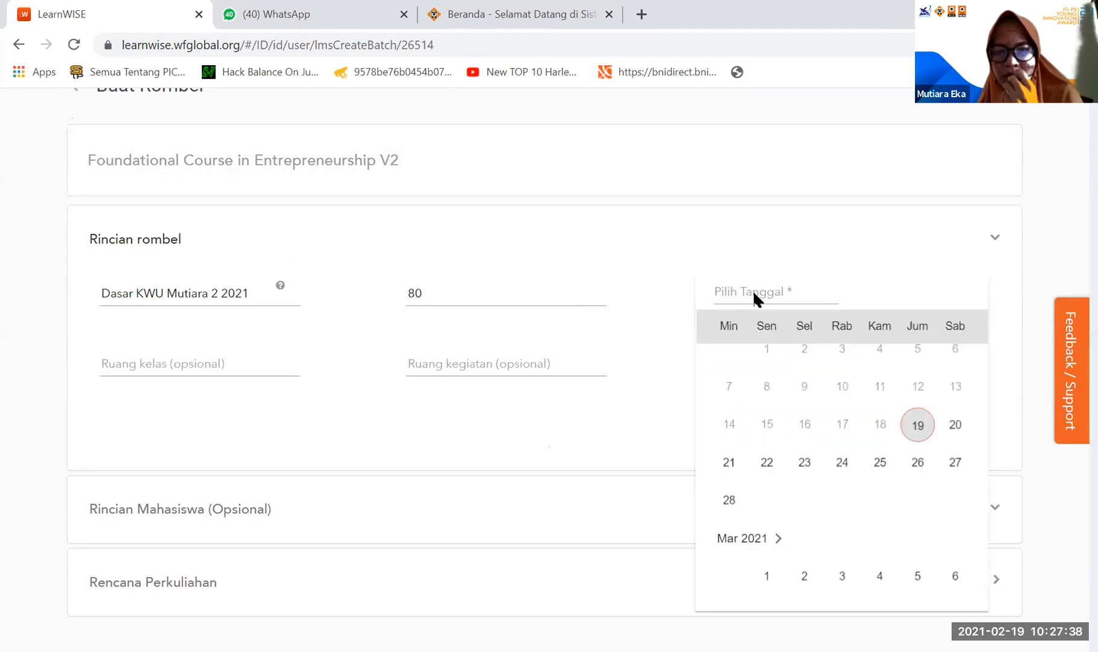
{"action": "scroll", "coordinate": [768, 517], "scroll_direction": "down", "scroll_amount": 1}
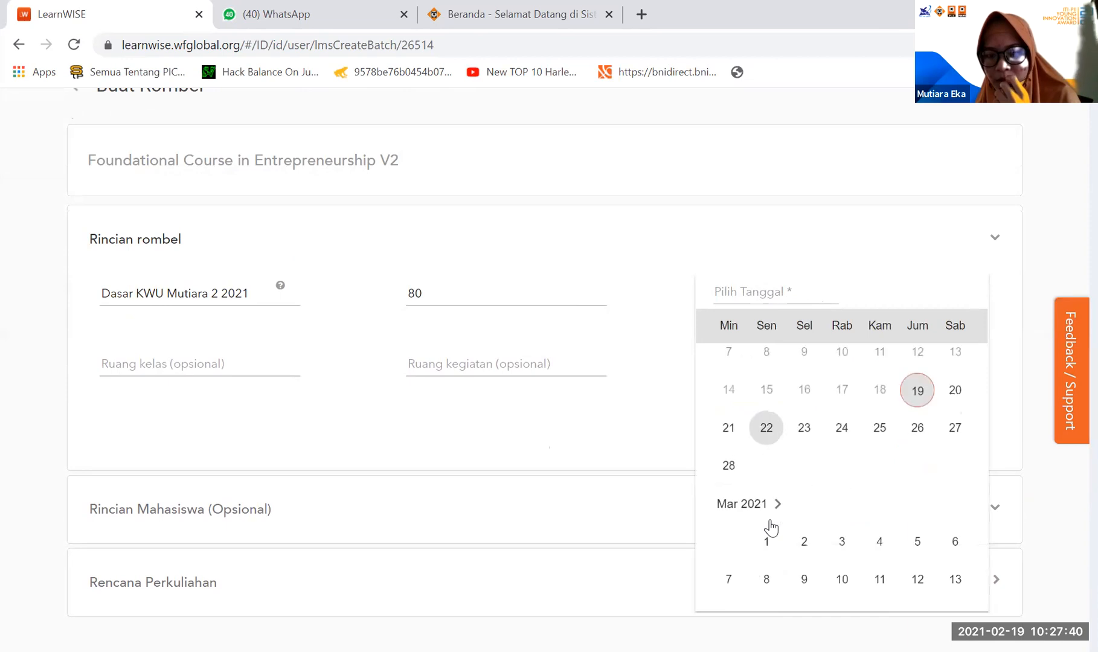
{"action": "left_click", "coordinate": [760, 507]}
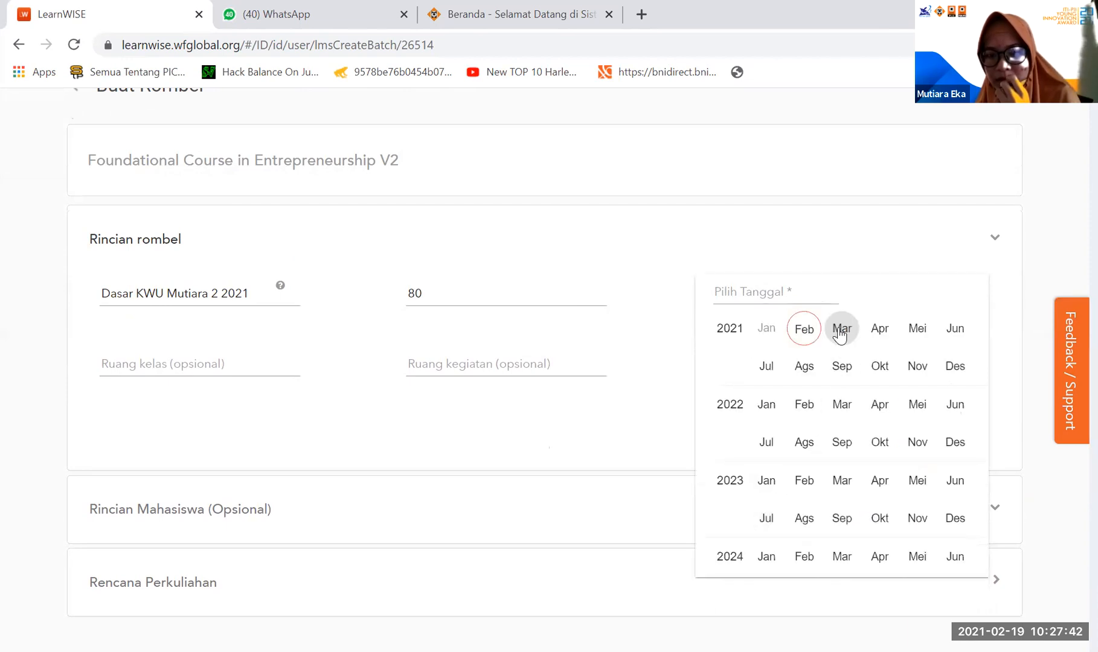
{"action": "left_click", "coordinate": [841, 442]}
{"action": "left_click", "coordinate": [877, 473]}
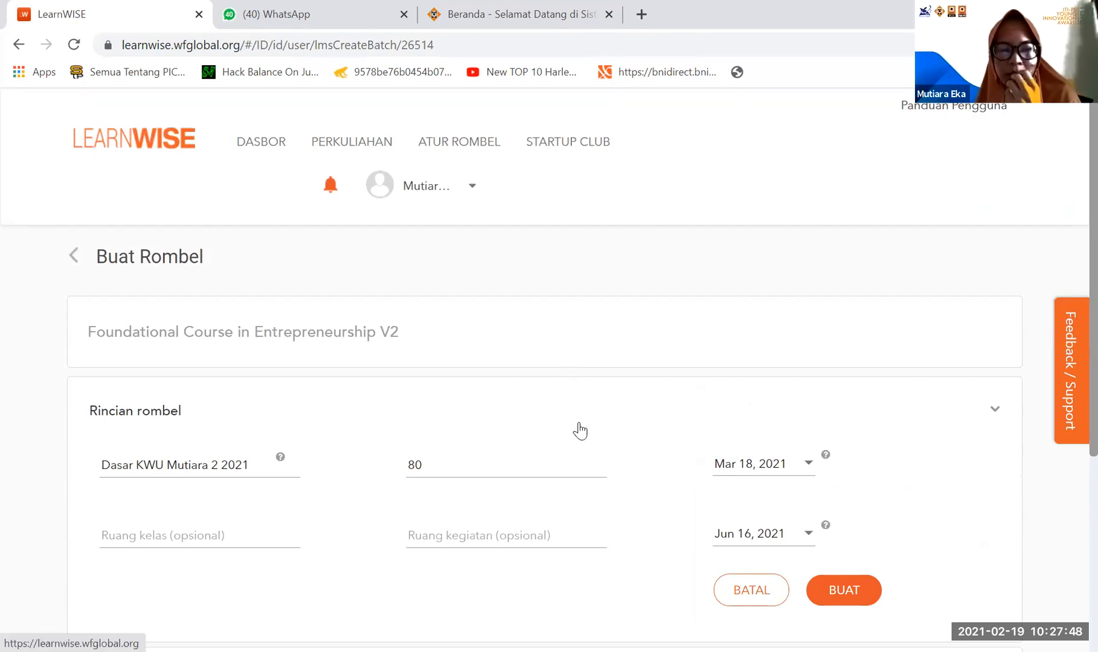
- Switch to SIM Akademik and check the rooms of the Dasar Kewirausahaan classes in the teaching schedule
{"action": "left_click", "coordinate": [185, 536]}
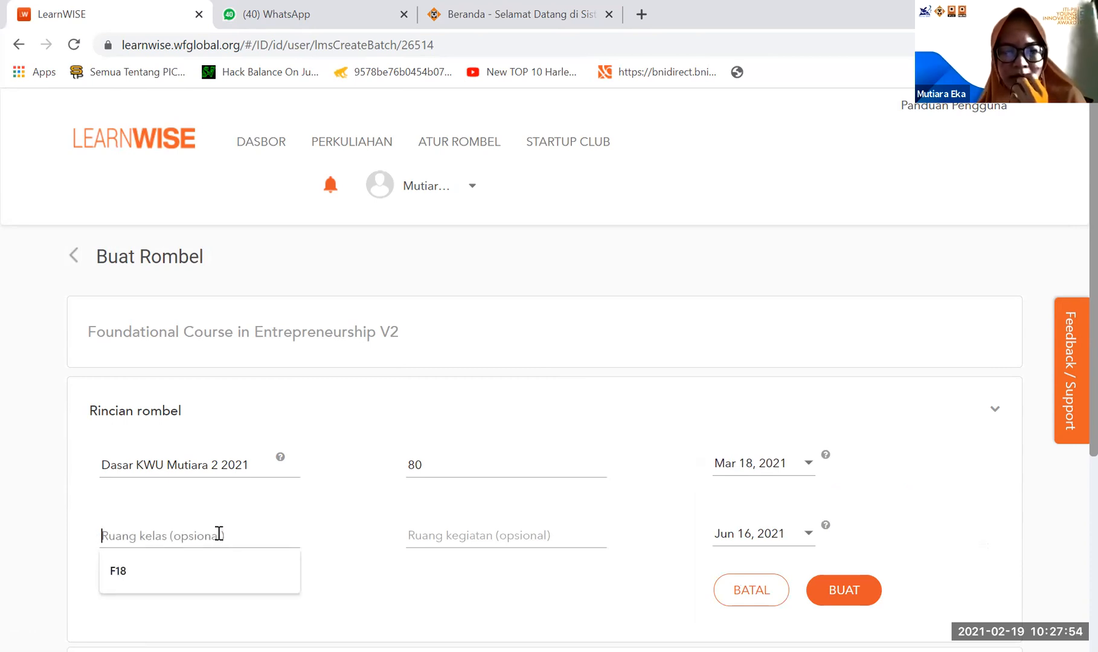
{"action": "left_click", "coordinate": [533, 13]}
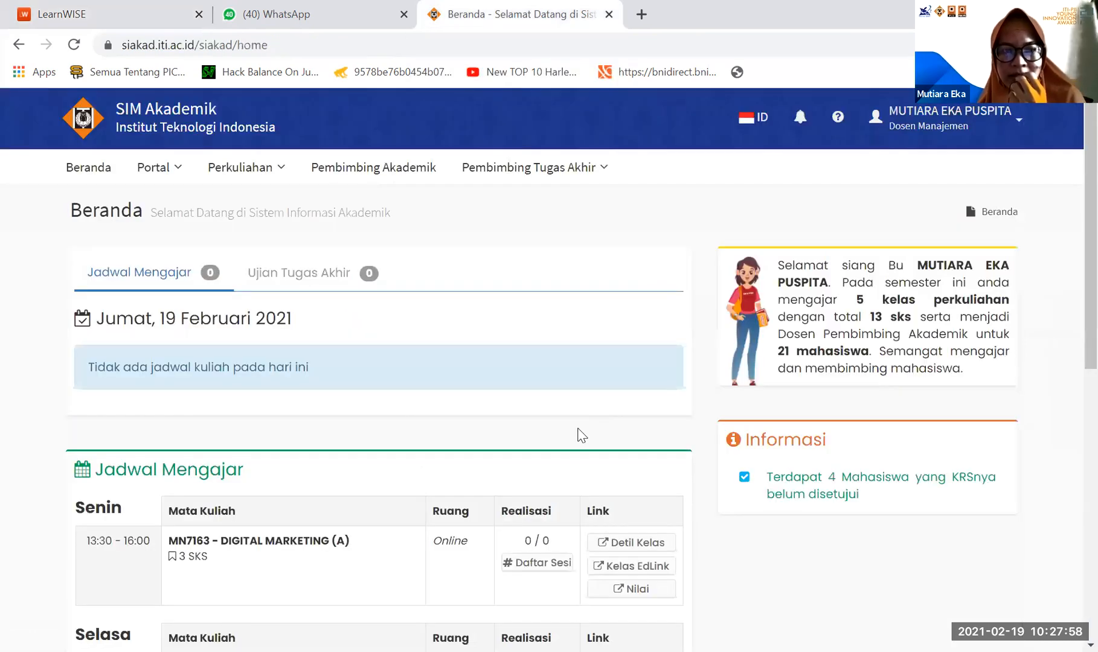
{"action": "scroll", "coordinate": [578, 434], "scroll_direction": "down", "scroll_amount": 6}
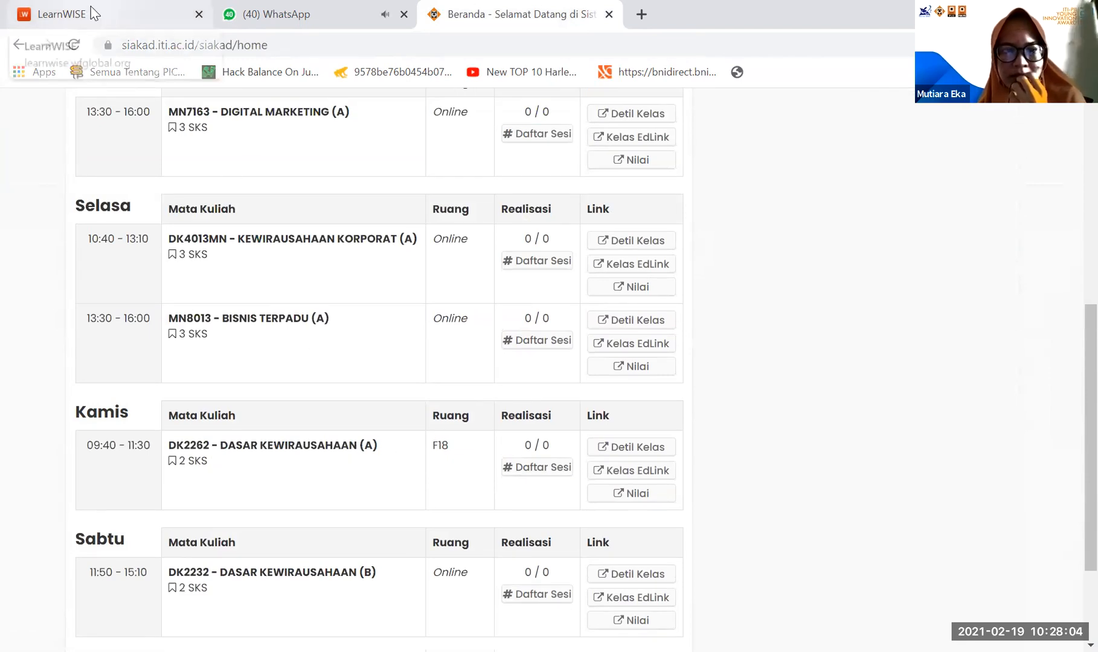
- Switch back to LearnWISE and enter AB as the batch's optional classroom
{"action": "left_click", "coordinate": [57, 14]}
{"action": "left_click", "coordinate": [180, 537]}
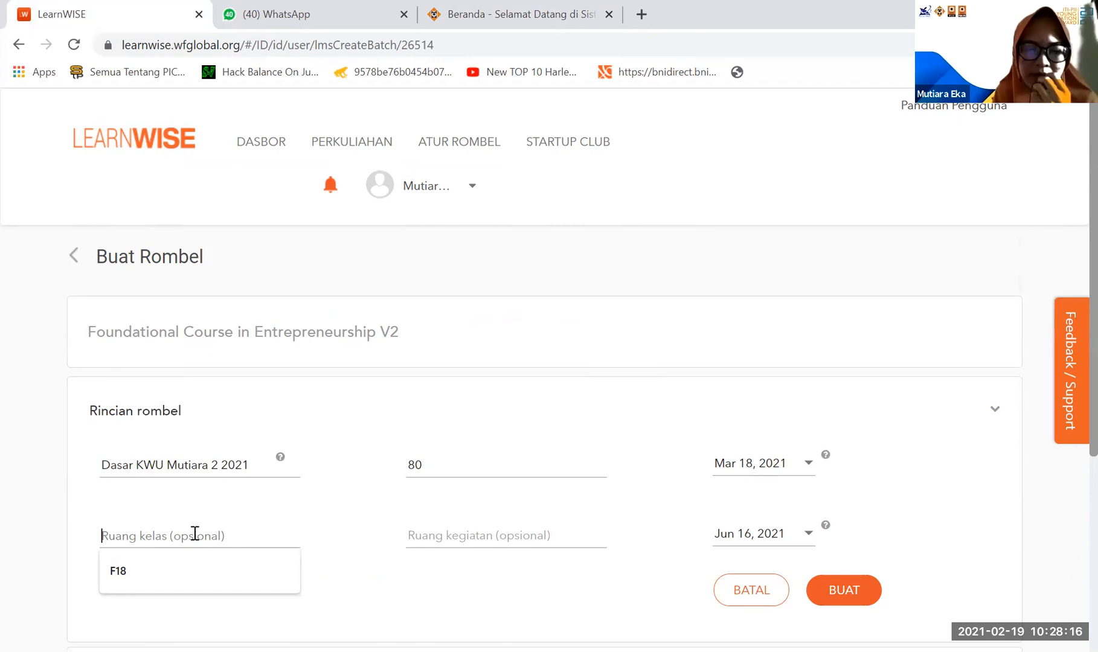
{"action": "type", "text": "ab"}
{"action": "key", "text": "BackSpace"}
{"action": "type", "text": "AB"}
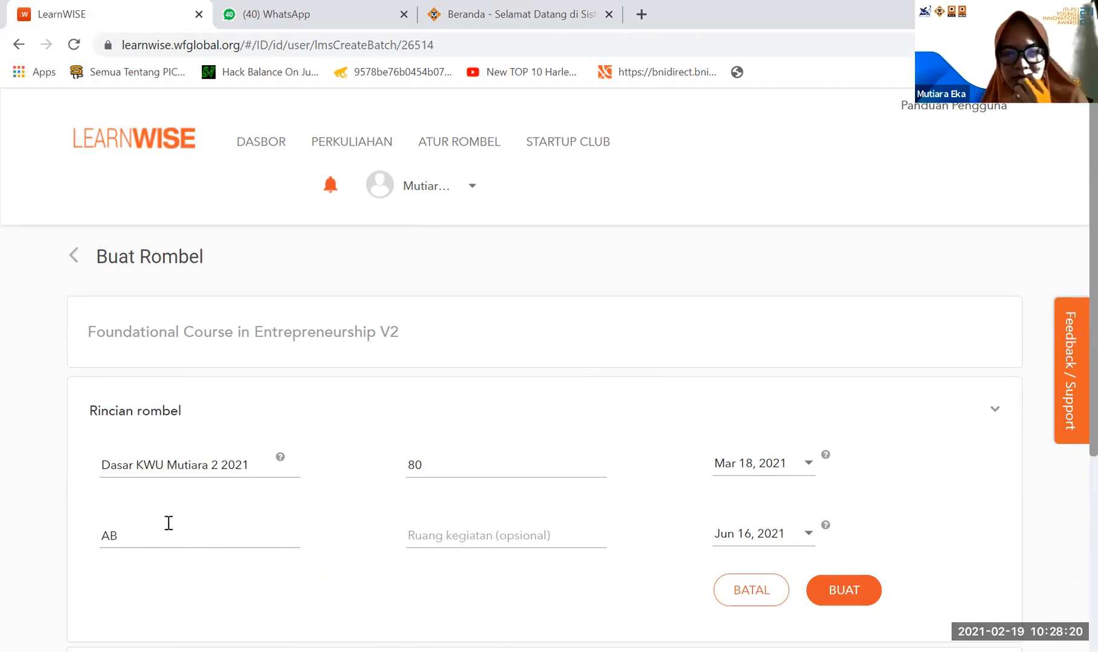
- Enter ONLINE as the batch's optional activity room
{"action": "left_click", "coordinate": [468, 534]}
{"action": "scroll", "coordinate": [470, 531], "scroll_direction": "down", "scroll_amount": 1}
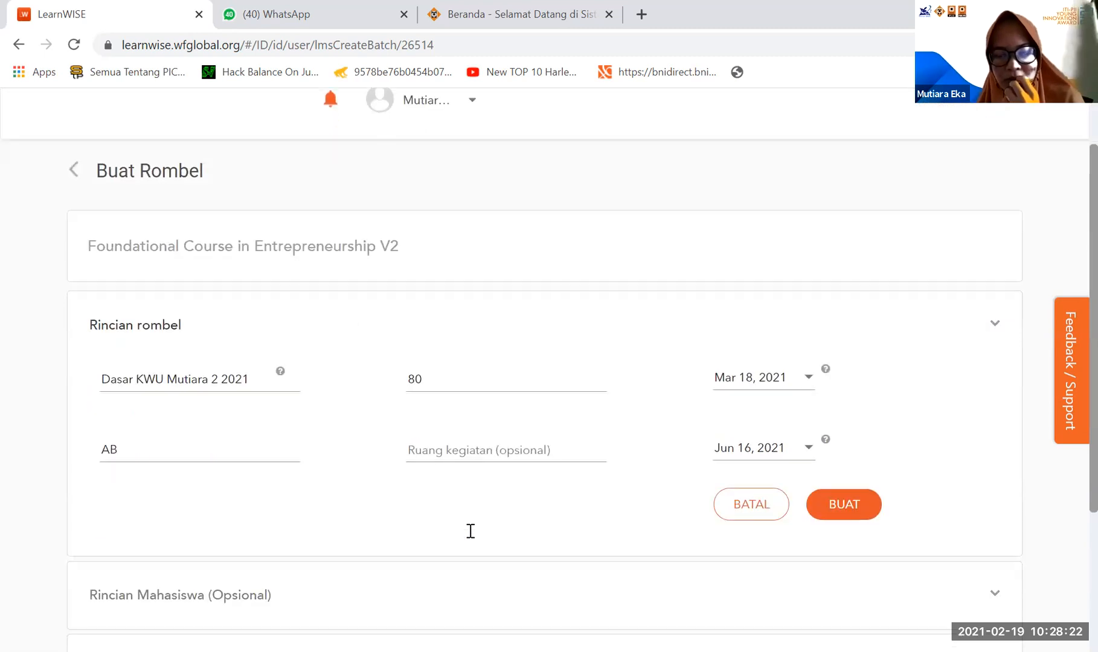
{"action": "type", "text": "AB"}
{"action": "key", "text": "BackSpace"}
{"action": "type", "text": "ONLINE"}
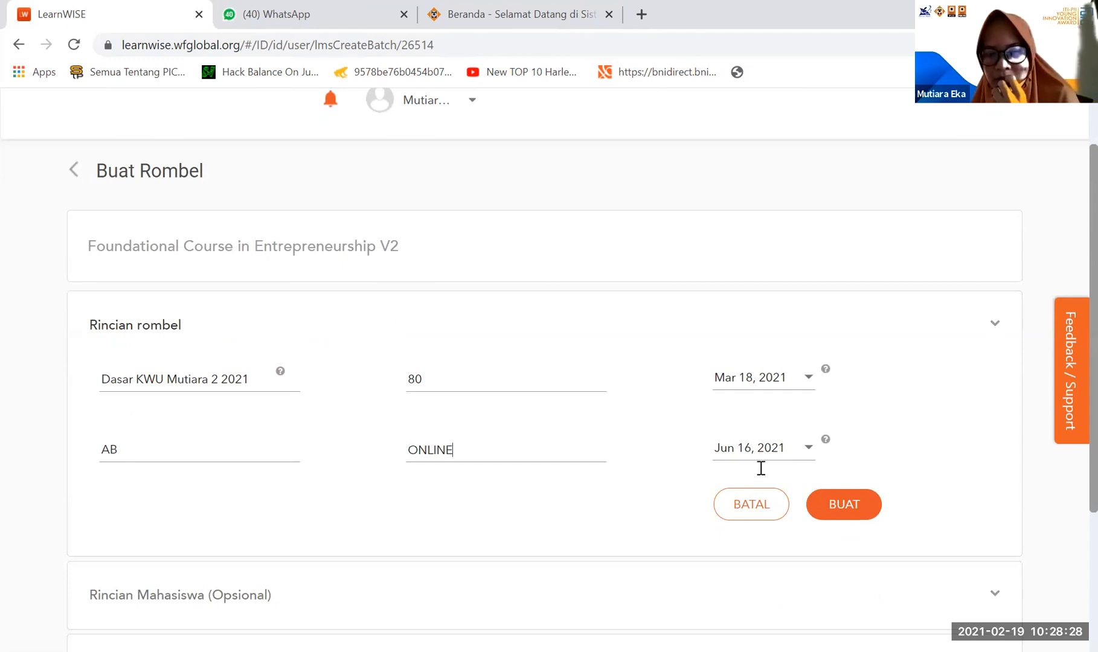
{"action": "left_click", "coordinate": [766, 452]}
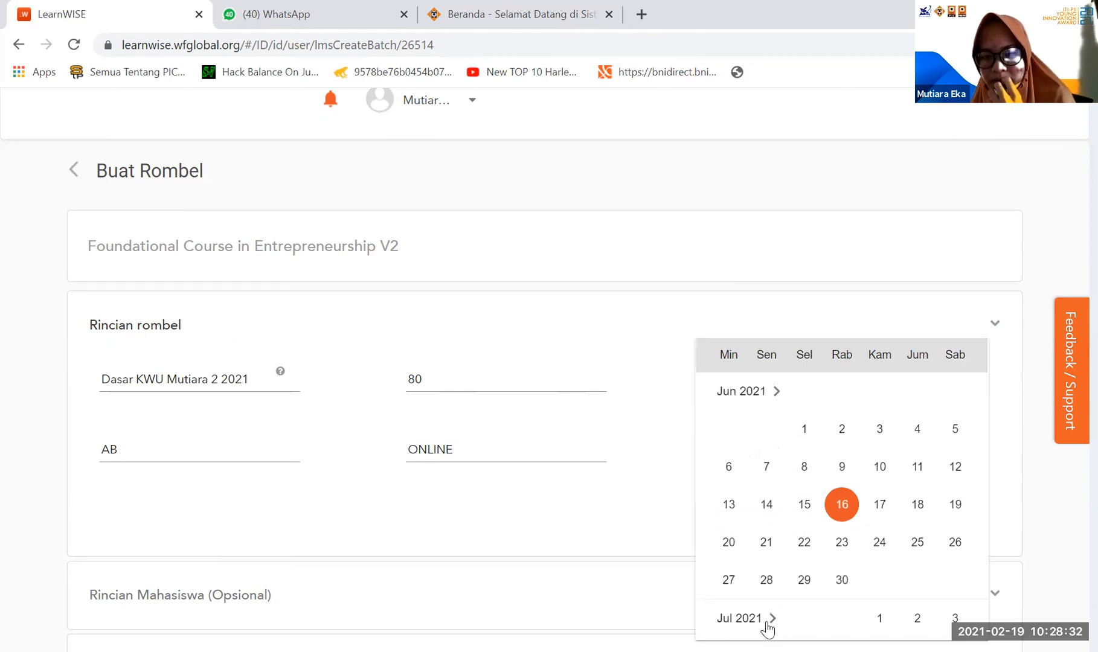
{"action": "left_click", "coordinate": [772, 619]}
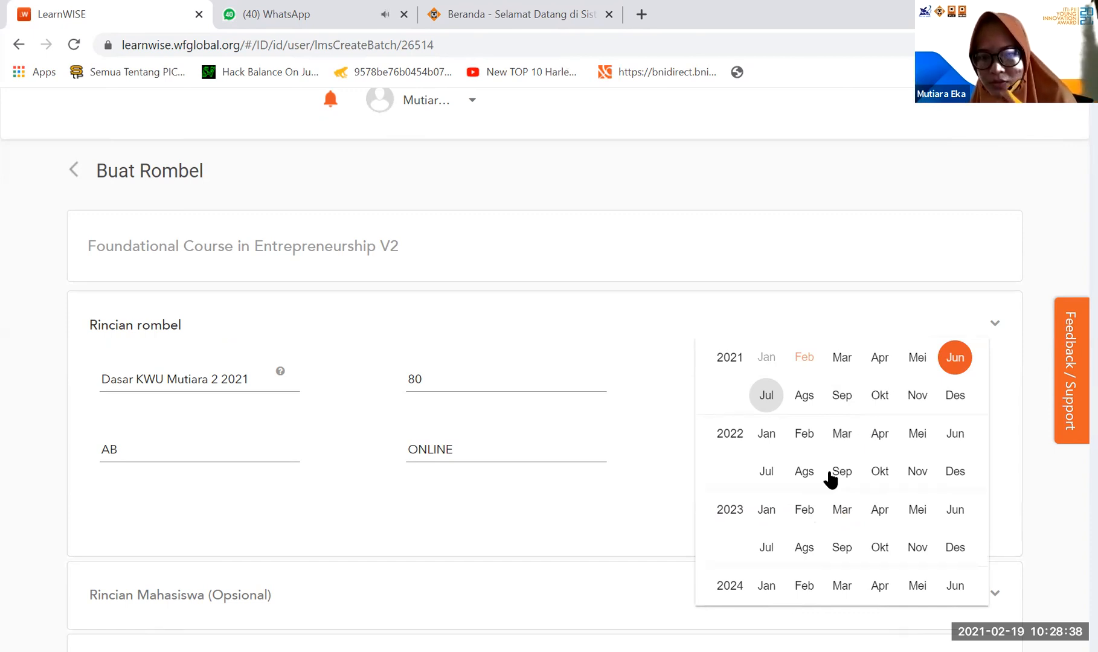
{"action": "left_click", "coordinate": [768, 474]}
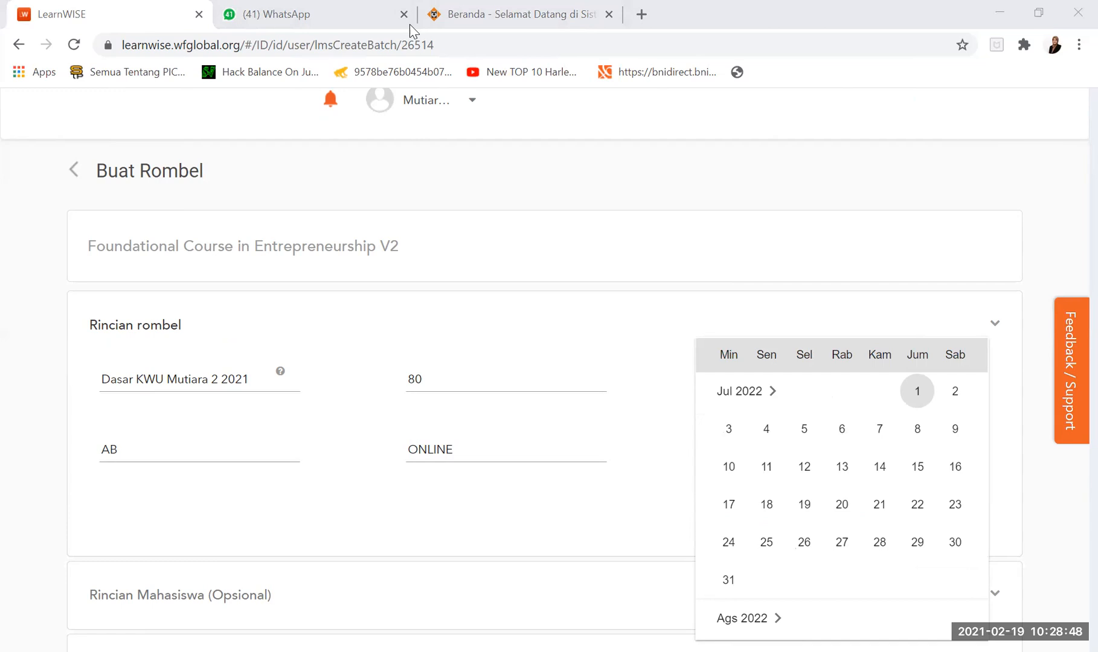
{"action": "left_click", "coordinate": [631, 534]}
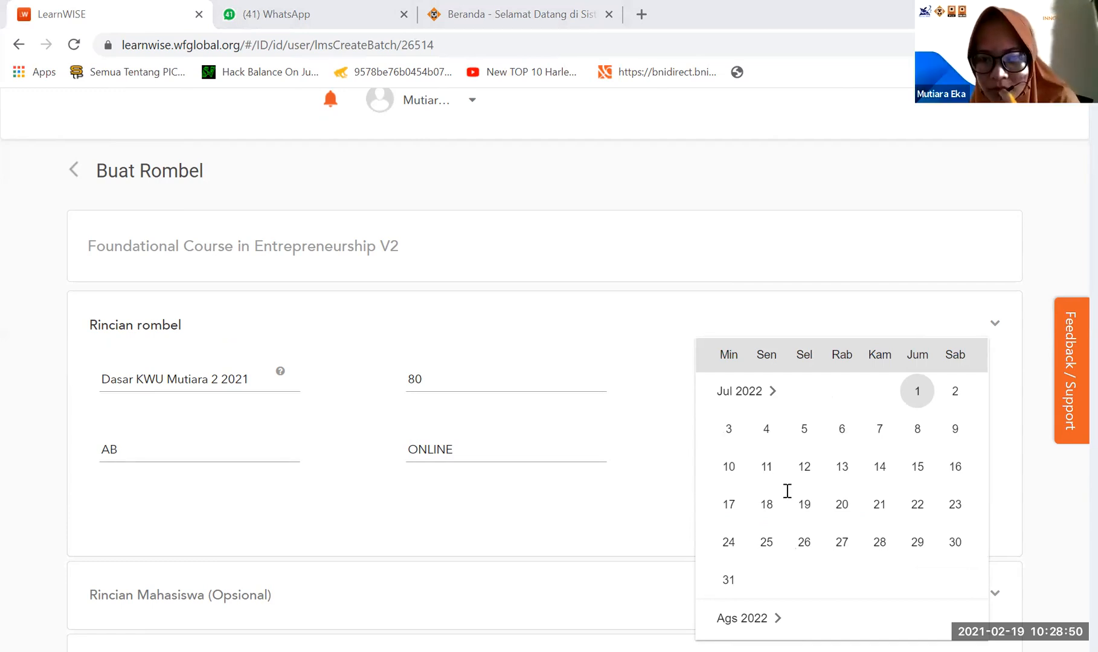
{"action": "scroll", "coordinate": [781, 478], "scroll_direction": "up", "scroll_amount": 1}
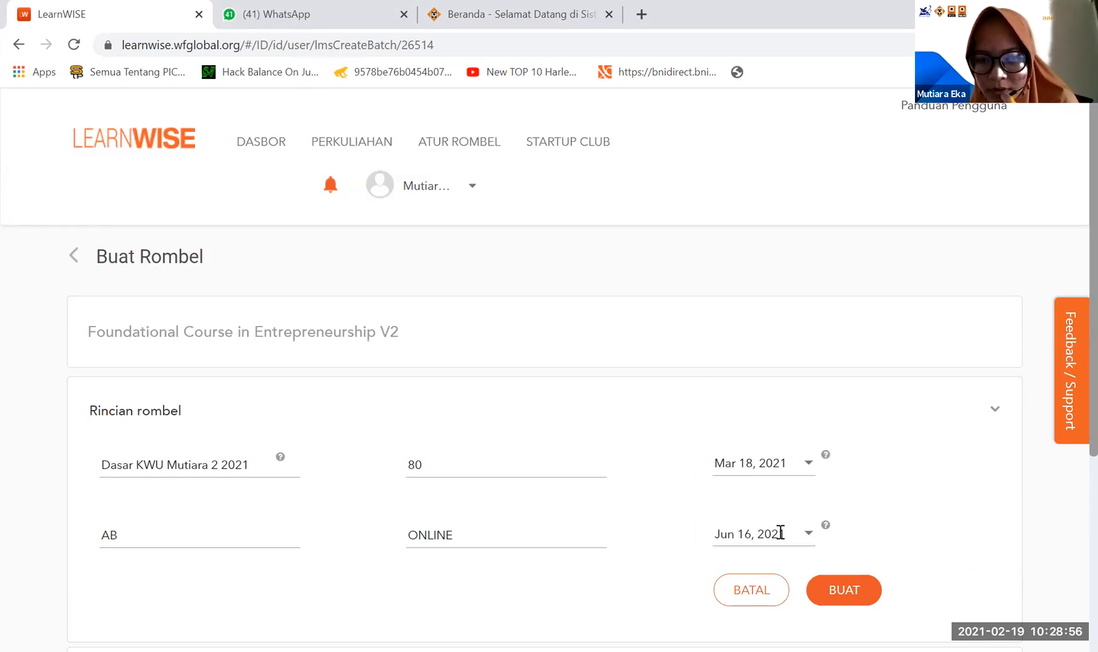
- Set the batch's end date to Jul 22, 2021
{"action": "scroll", "coordinate": [584, 554], "scroll_direction": "down", "scroll_amount": 3}
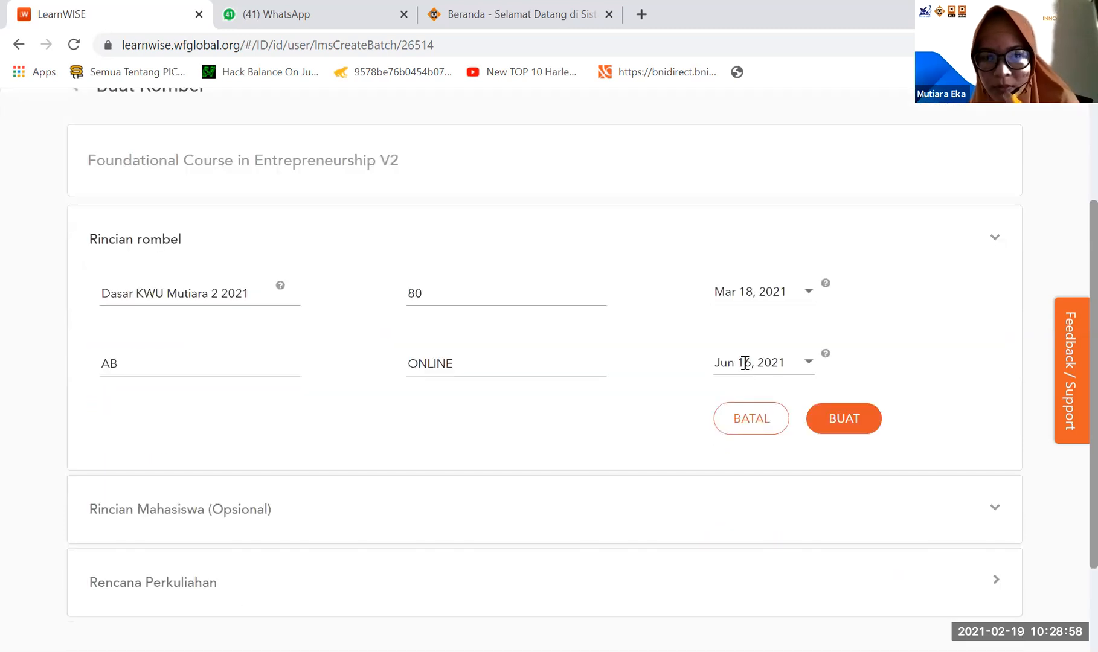
{"action": "left_click", "coordinate": [810, 361]}
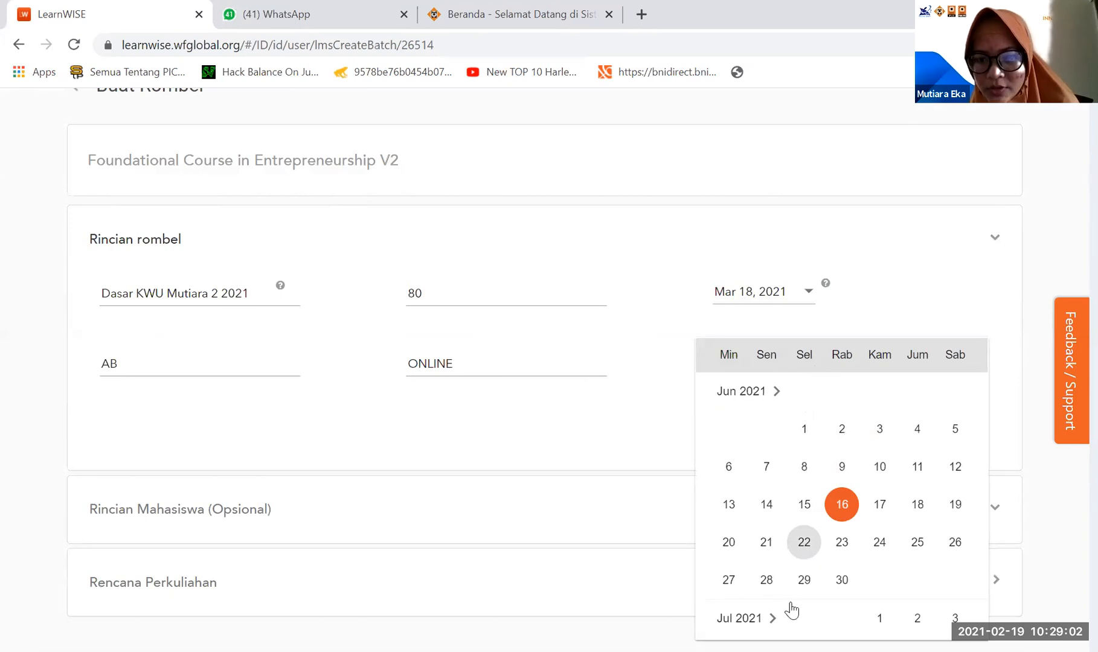
{"action": "left_click", "coordinate": [767, 622]}
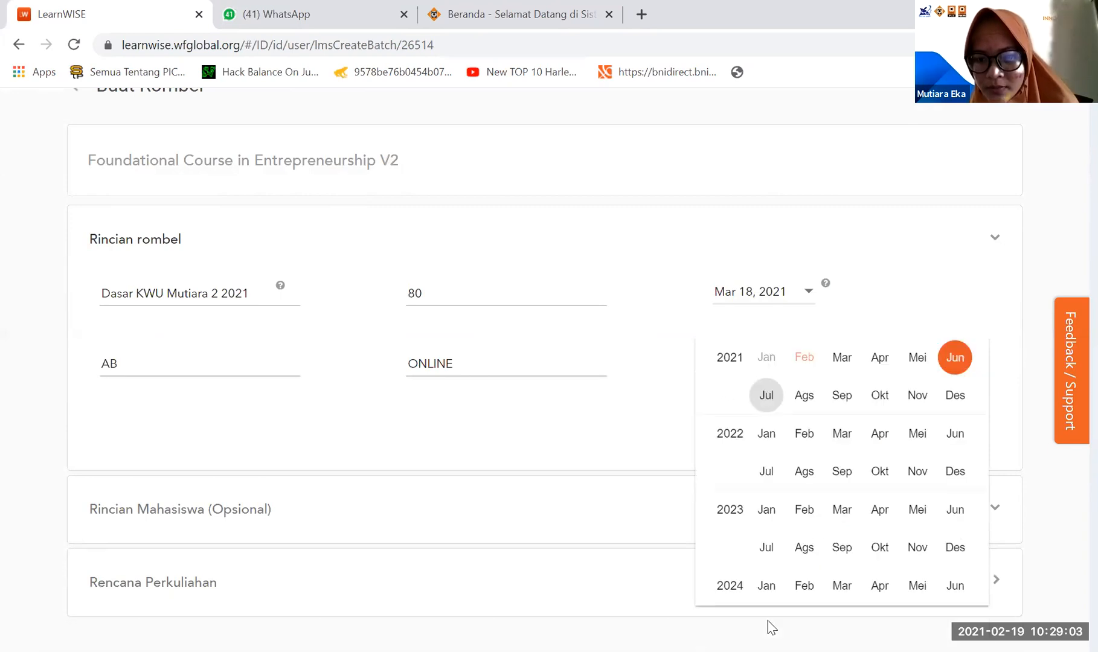
{"action": "left_click", "coordinate": [768, 395]}
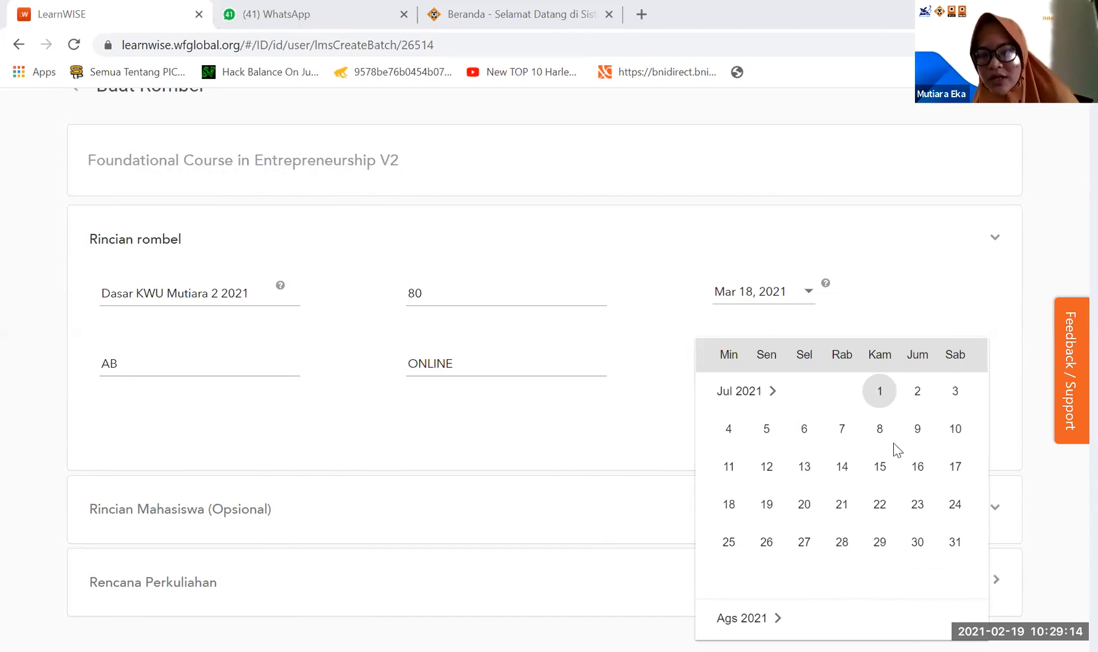
{"action": "left_click", "coordinate": [880, 507]}
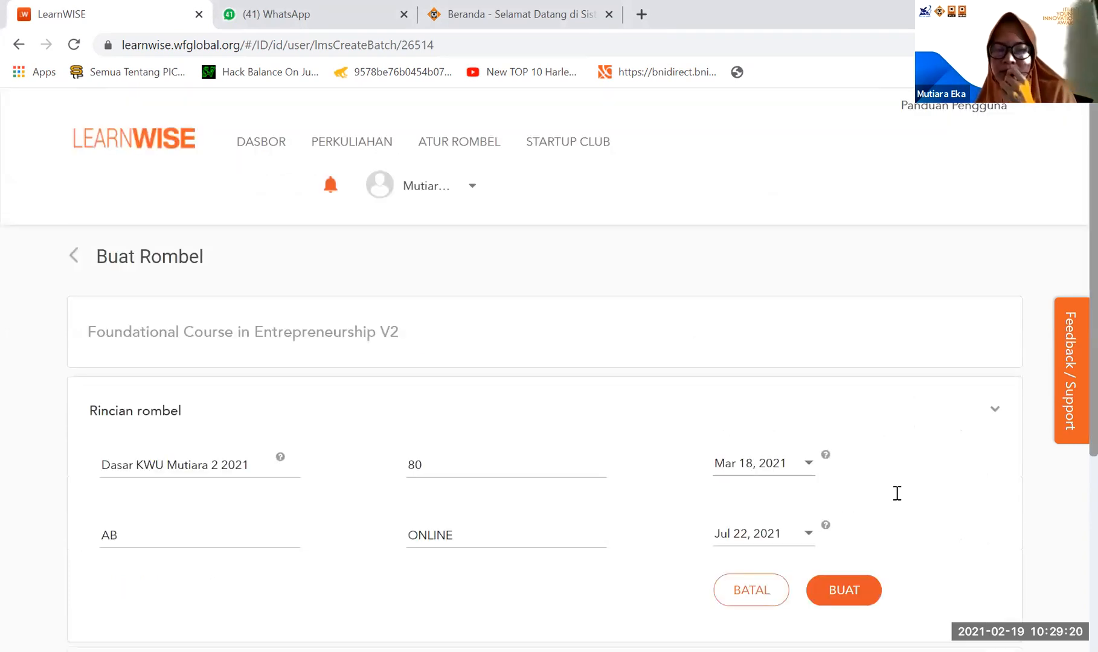
- Create the batch with the entered details and close the confirmation dialog
{"action": "scroll", "coordinate": [898, 494], "scroll_direction": "down", "scroll_amount": 1}
{"action": "scroll", "coordinate": [898, 494], "scroll_direction": "up", "scroll_amount": 1}
{"action": "scroll", "coordinate": [898, 494], "scroll_direction": "down", "scroll_amount": 2}
{"action": "scroll", "coordinate": [898, 500], "scroll_direction": "down", "scroll_amount": 1}
{"action": "scroll", "coordinate": [897, 501], "scroll_direction": "up", "scroll_amount": 1}
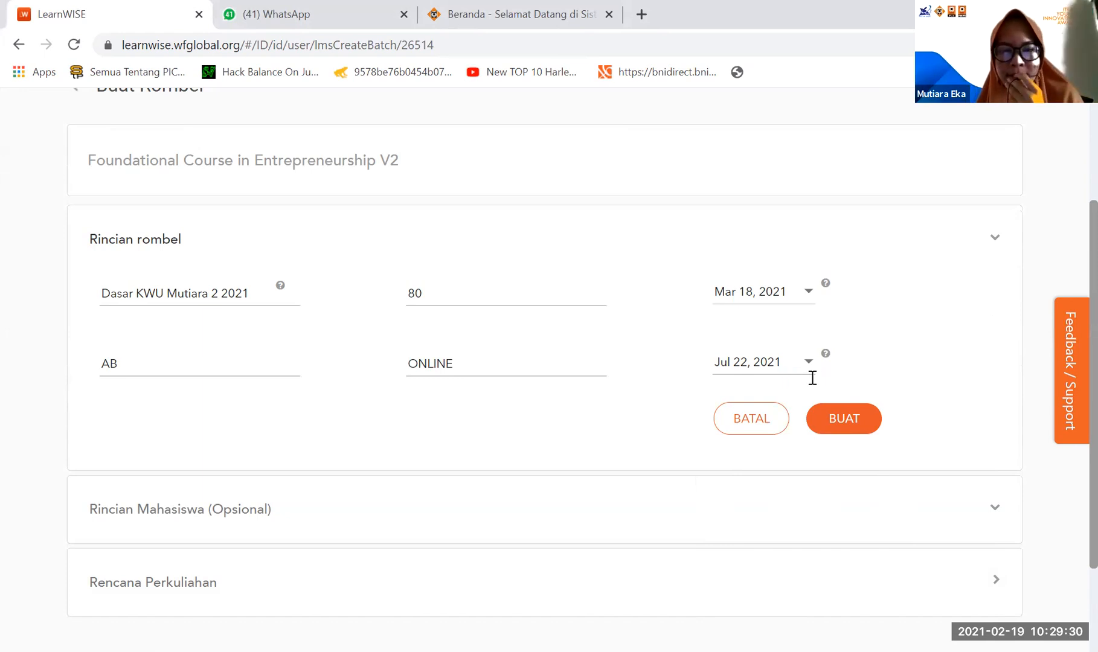
{"action": "left_click", "coordinate": [861, 424]}
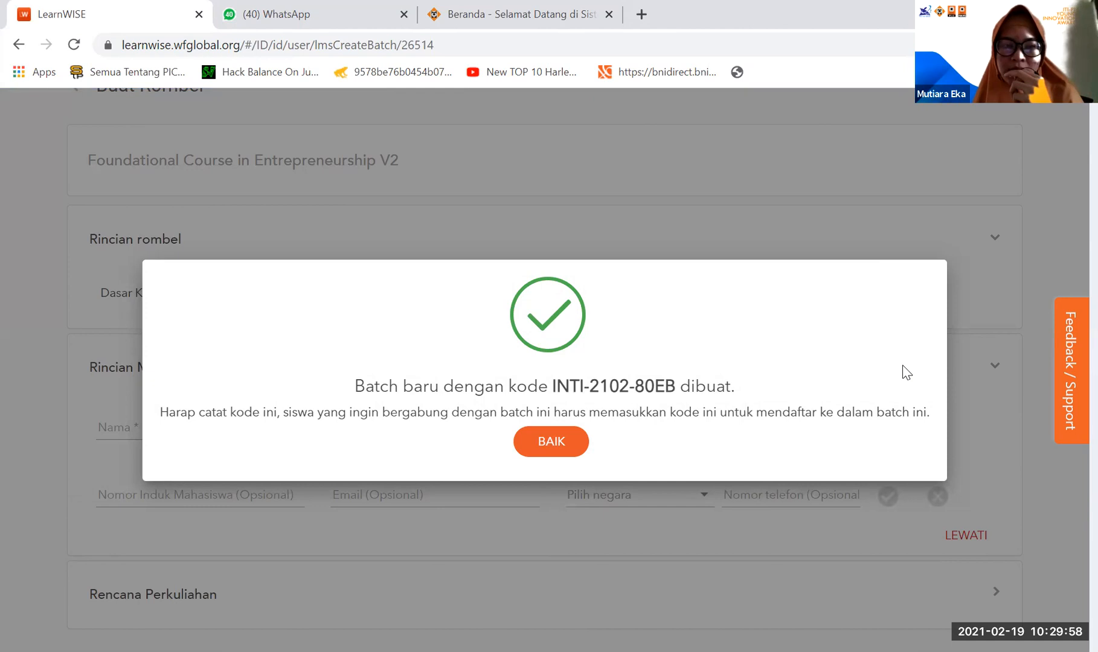
{"action": "left_click", "coordinate": [570, 450]}
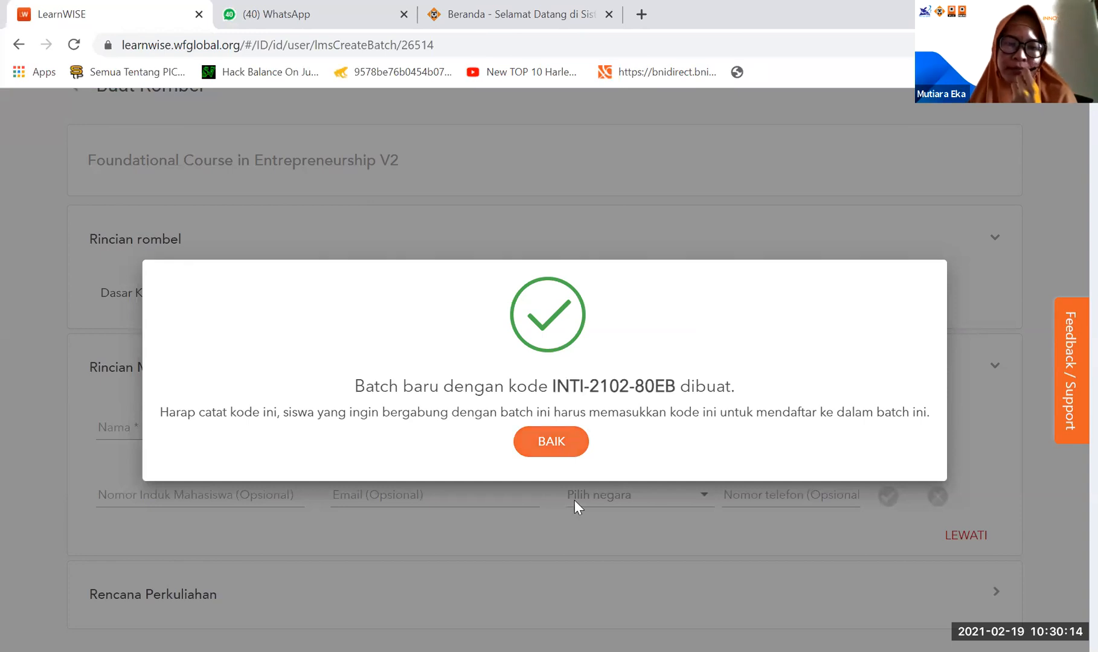
- Expand the Rencana Perkuliahan section and look through its lessons and date fields, from Welcome to Example Bank
{"action": "scroll", "coordinate": [577, 520], "scroll_direction": "down", "scroll_amount": 4}
{"action": "scroll", "coordinate": [579, 528], "scroll_direction": "down", "scroll_amount": 1}
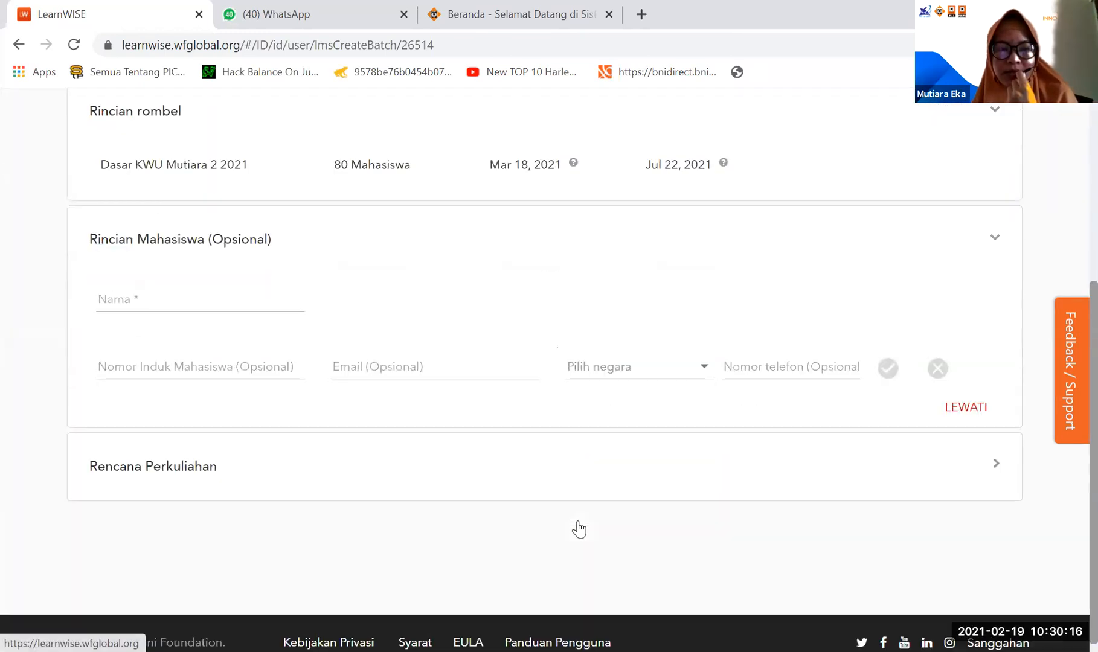
{"action": "scroll", "coordinate": [423, 453], "scroll_direction": "up", "scroll_amount": 2}
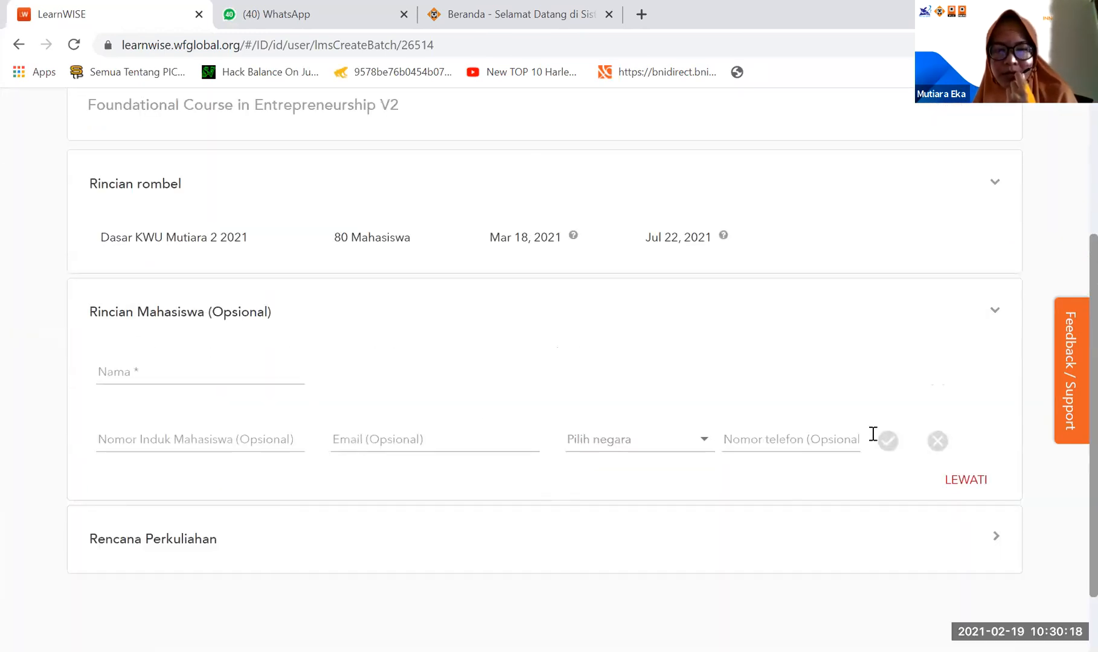
{"action": "scroll", "coordinate": [269, 515], "scroll_direction": "down", "scroll_amount": 2}
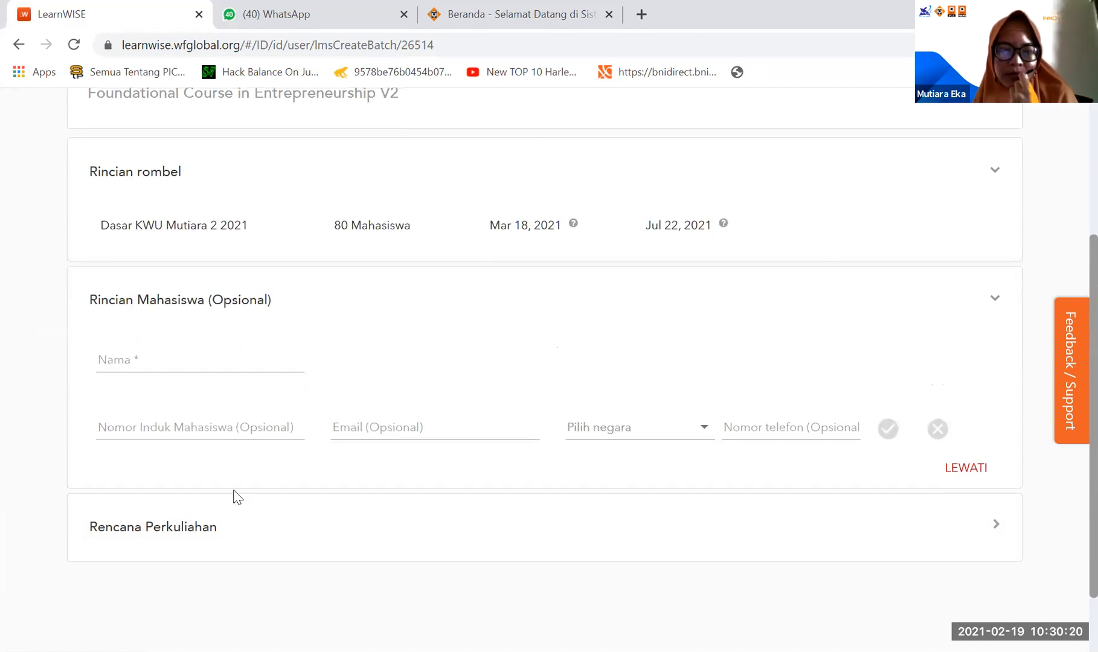
{"action": "left_click", "coordinate": [214, 467]}
{"action": "scroll", "coordinate": [380, 496], "scroll_direction": "down", "scroll_amount": 5}
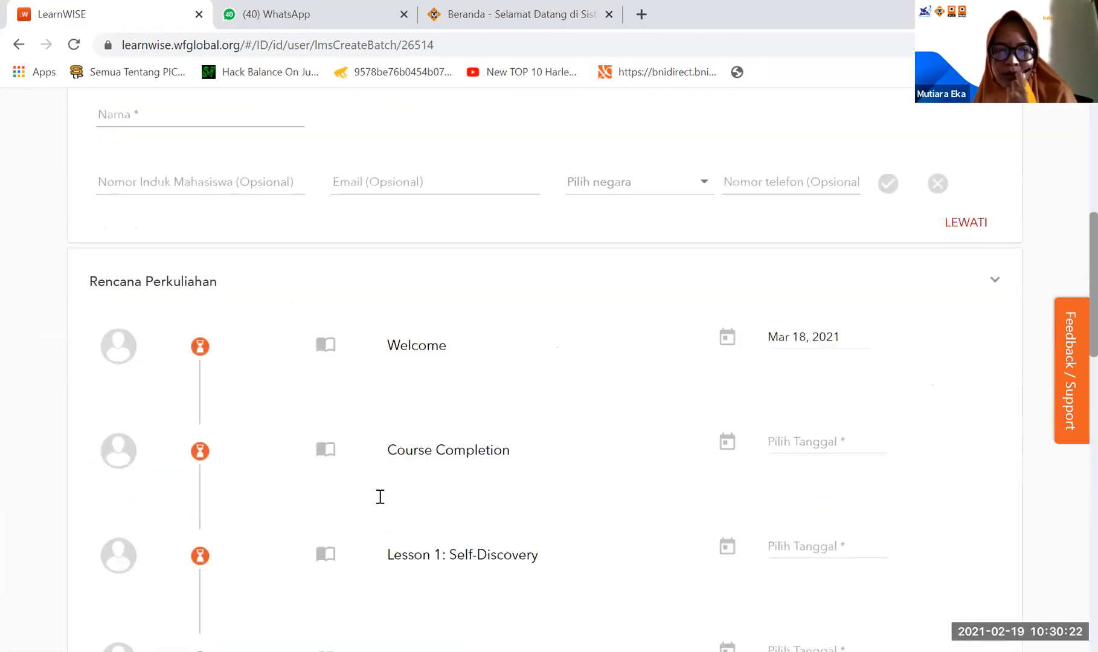
{"action": "scroll", "coordinate": [380, 496], "scroll_direction": "up", "scroll_amount": 3}
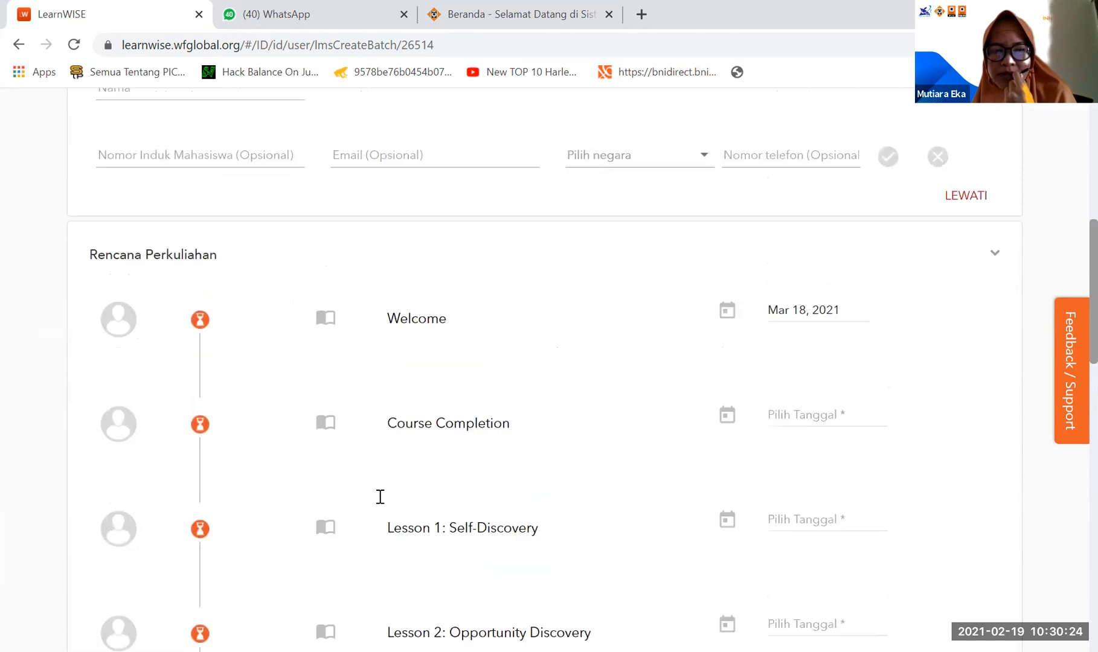
{"action": "scroll", "coordinate": [819, 436], "scroll_direction": "down", "scroll_amount": 9}
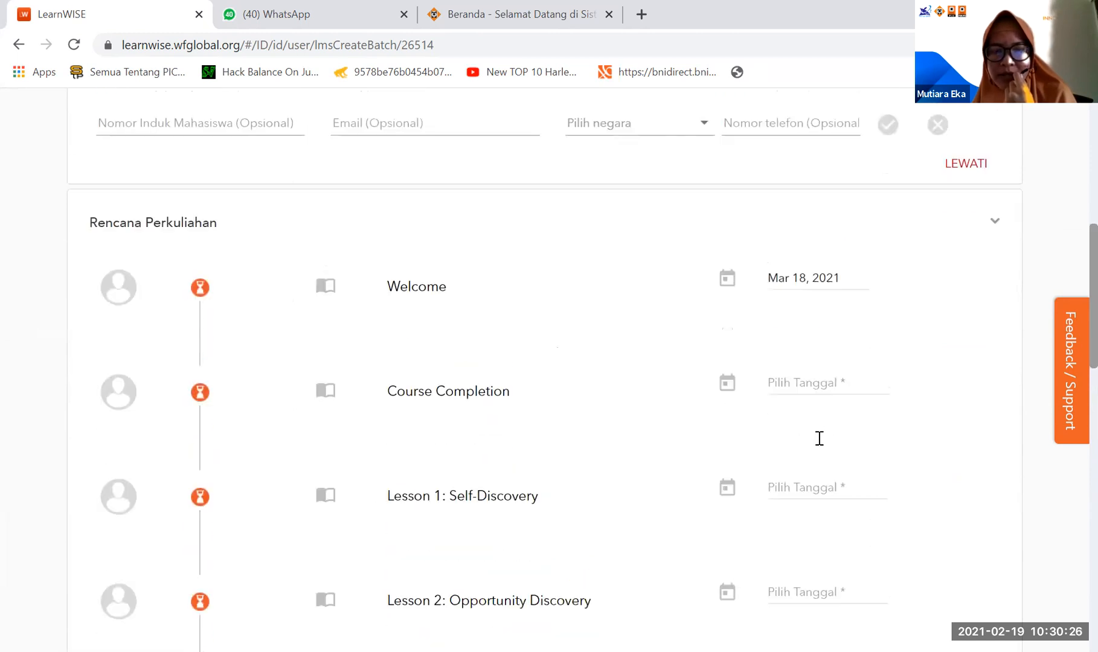
{"action": "scroll", "coordinate": [813, 439], "scroll_direction": "down", "scroll_amount": 9}
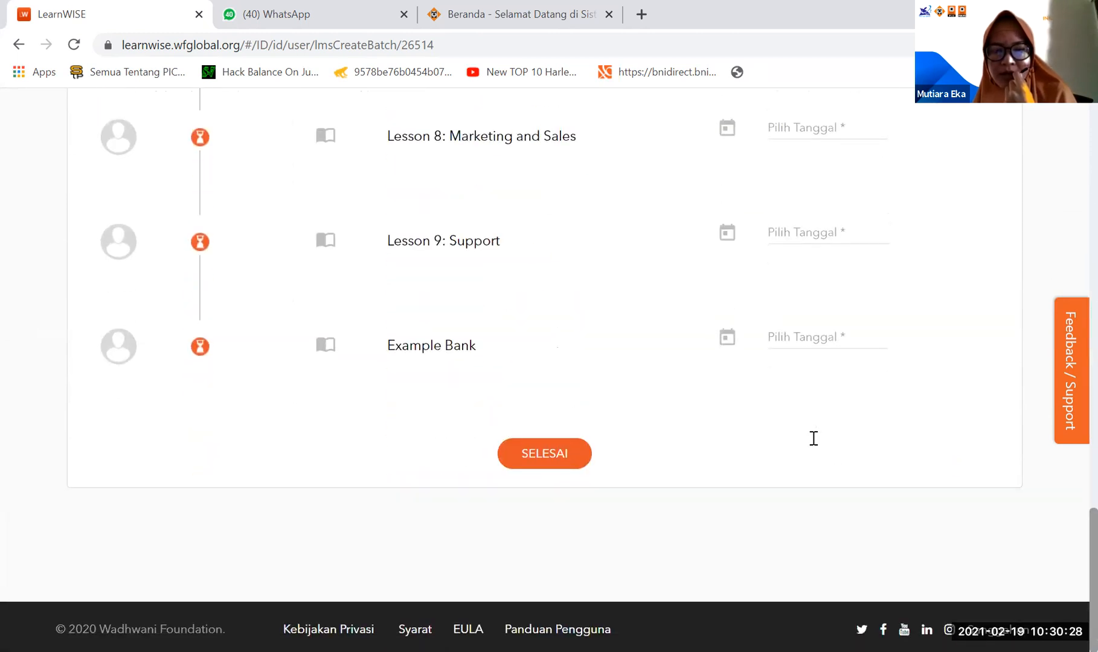
{"action": "scroll", "coordinate": [813, 438], "scroll_direction": "up", "scroll_amount": 13}
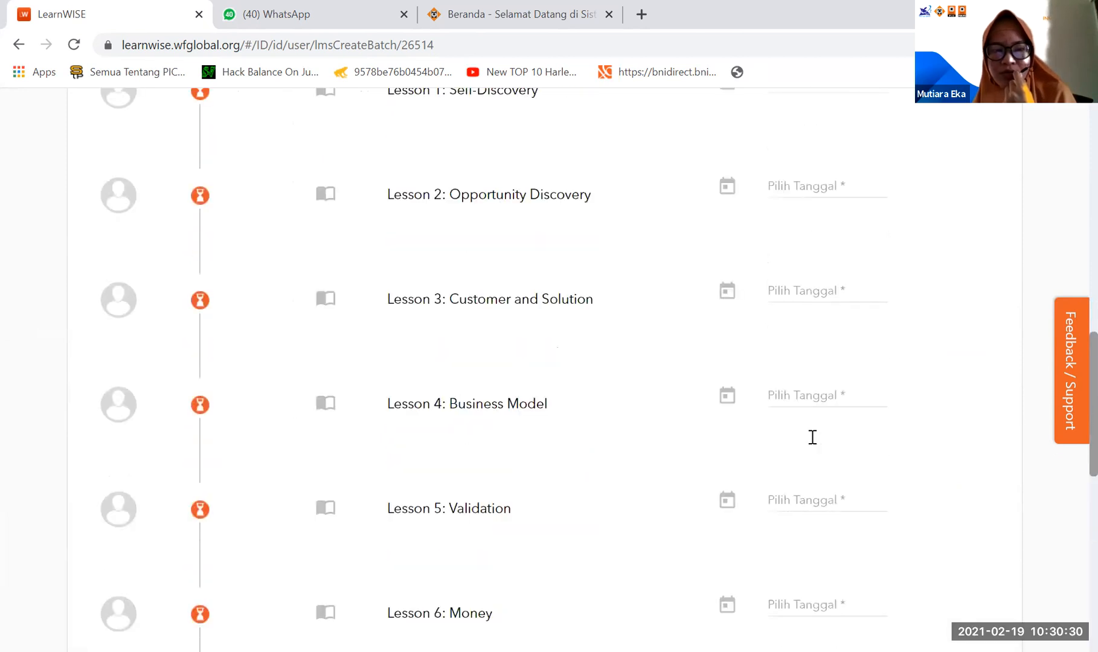
{"action": "scroll", "coordinate": [813, 437], "scroll_direction": "up", "scroll_amount": 2}
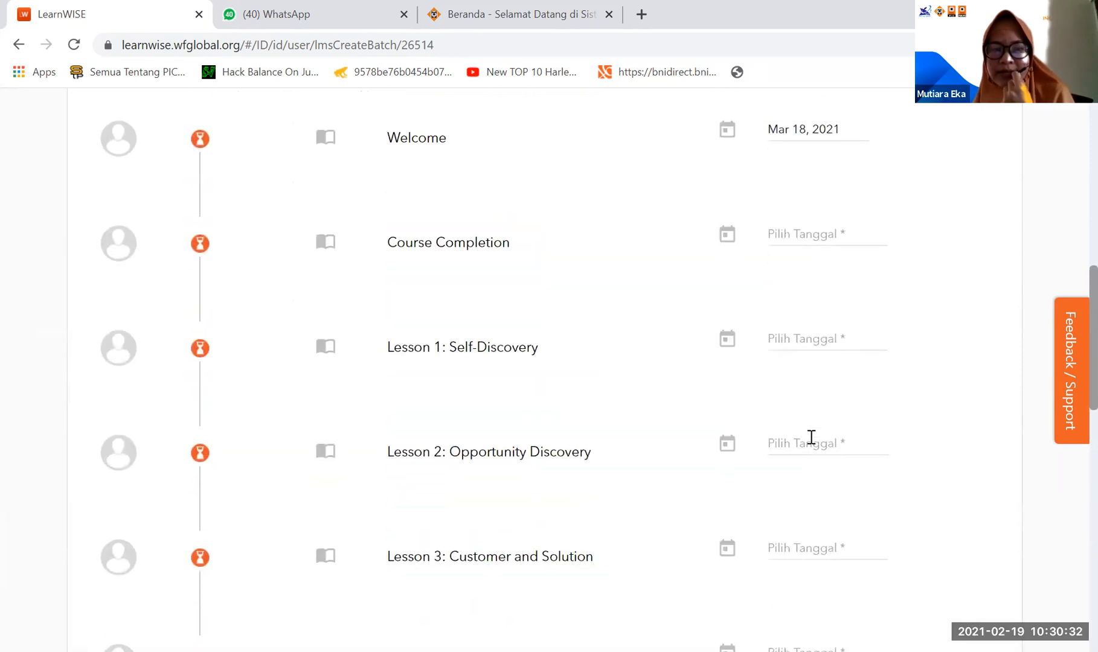
{"action": "scroll", "coordinate": [811, 437], "scroll_direction": "up", "scroll_amount": 3}
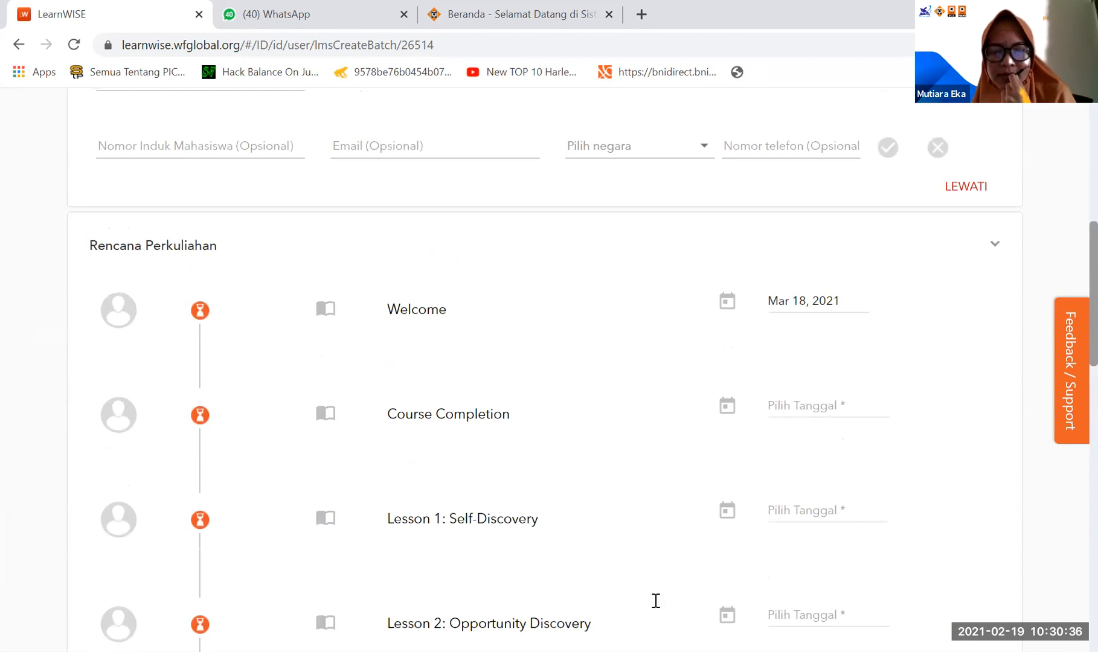
- Look over the new batch's summary details, optional student section and the start of its Rencana Perkuliahan
{"action": "scroll", "coordinate": [595, 498], "scroll_direction": "up", "scroll_amount": 7}
{"action": "scroll", "coordinate": [596, 497], "scroll_direction": "up", "scroll_amount": 2}
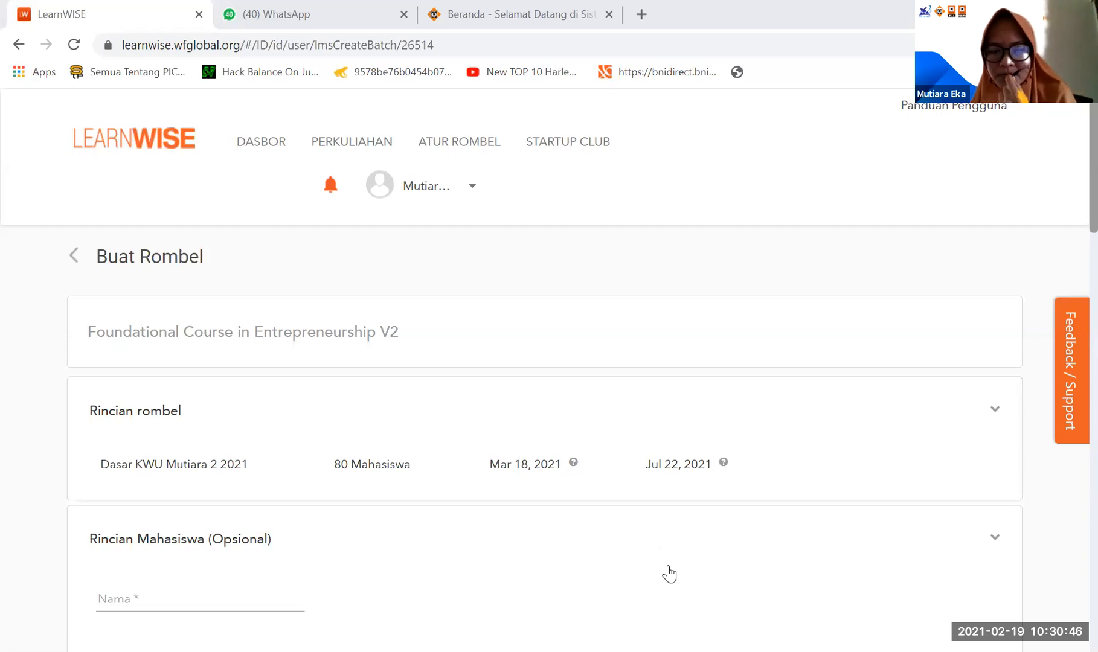
{"action": "scroll", "coordinate": [628, 369], "scroll_direction": "down", "scroll_amount": 8}
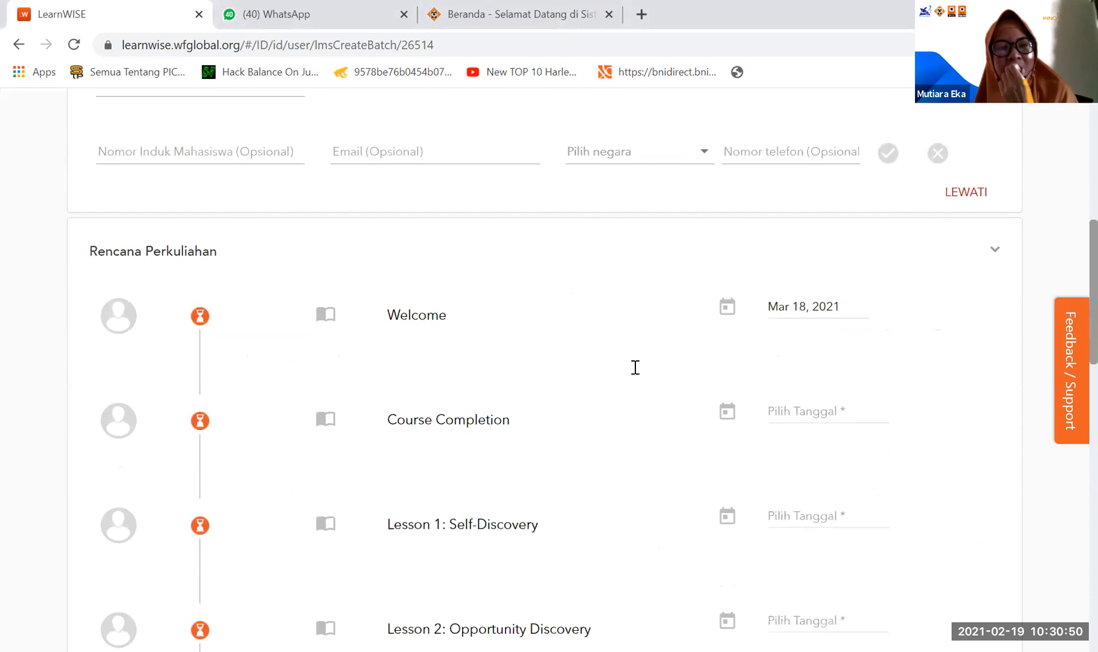
{"action": "scroll", "coordinate": [636, 368], "scroll_direction": "up", "scroll_amount": 10}
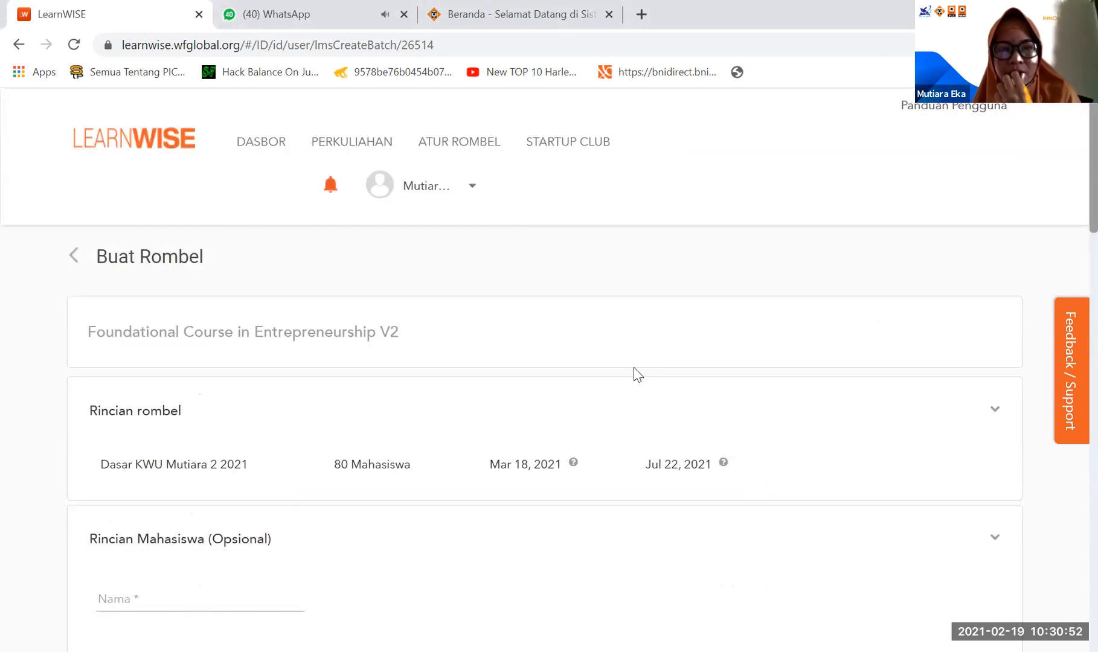
- Open the Dasbor page and look through the course batches listed there, including the new 2021 batch
{"action": "left_click", "coordinate": [259, 151]}
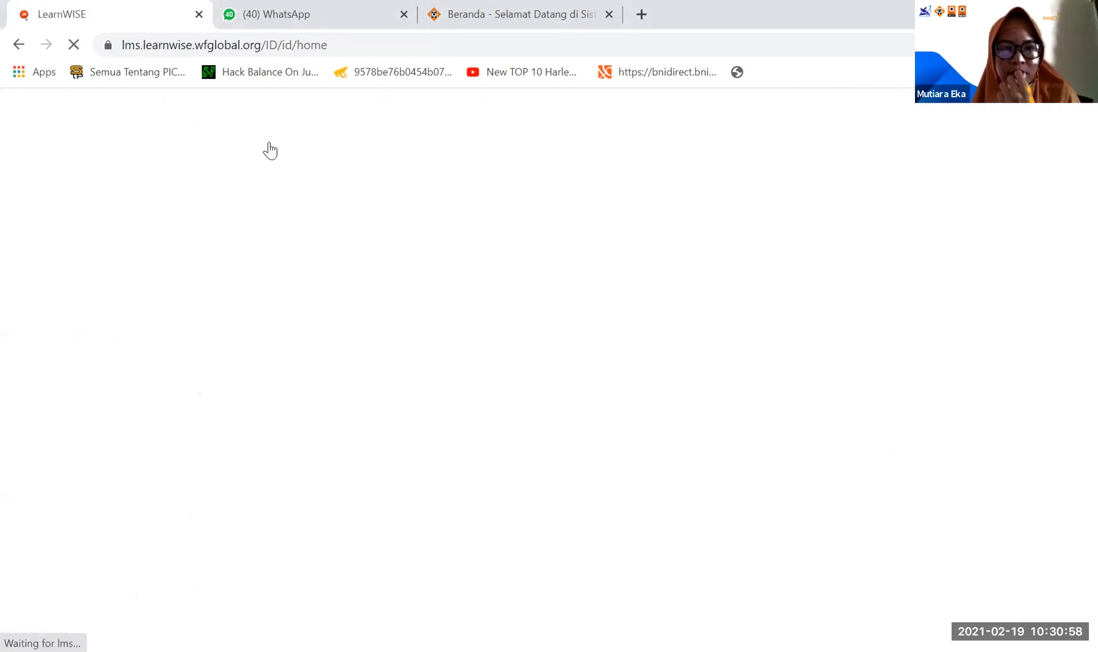
{"action": "scroll", "coordinate": [408, 302], "scroll_direction": "down", "scroll_amount": 4}
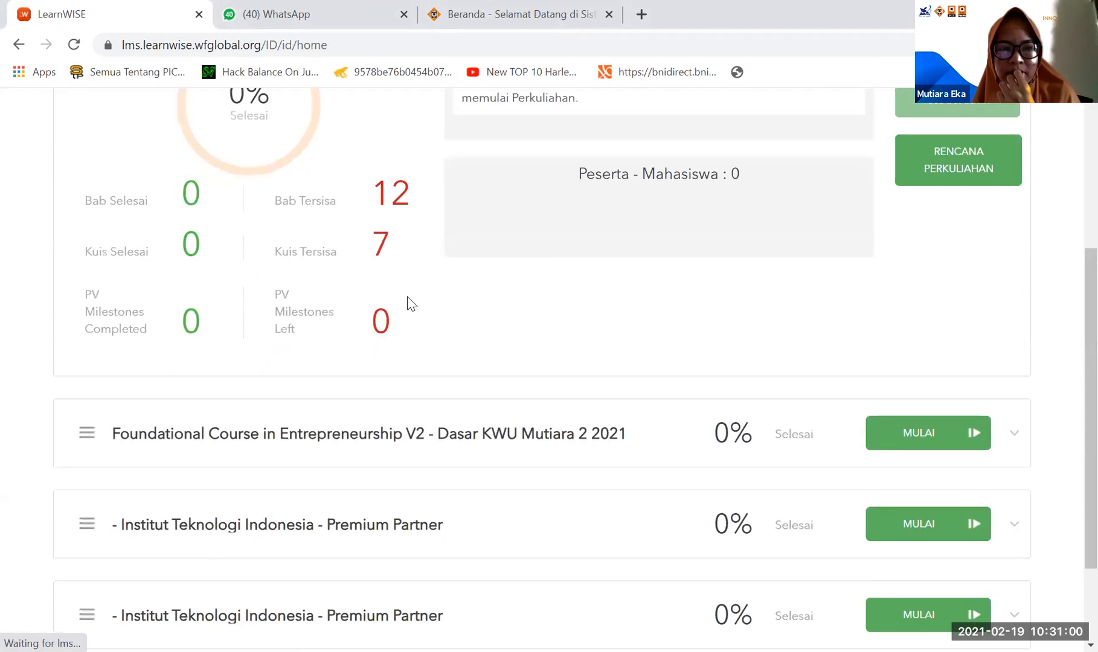
{"action": "scroll", "coordinate": [408, 302], "scroll_direction": "up", "scroll_amount": 3}
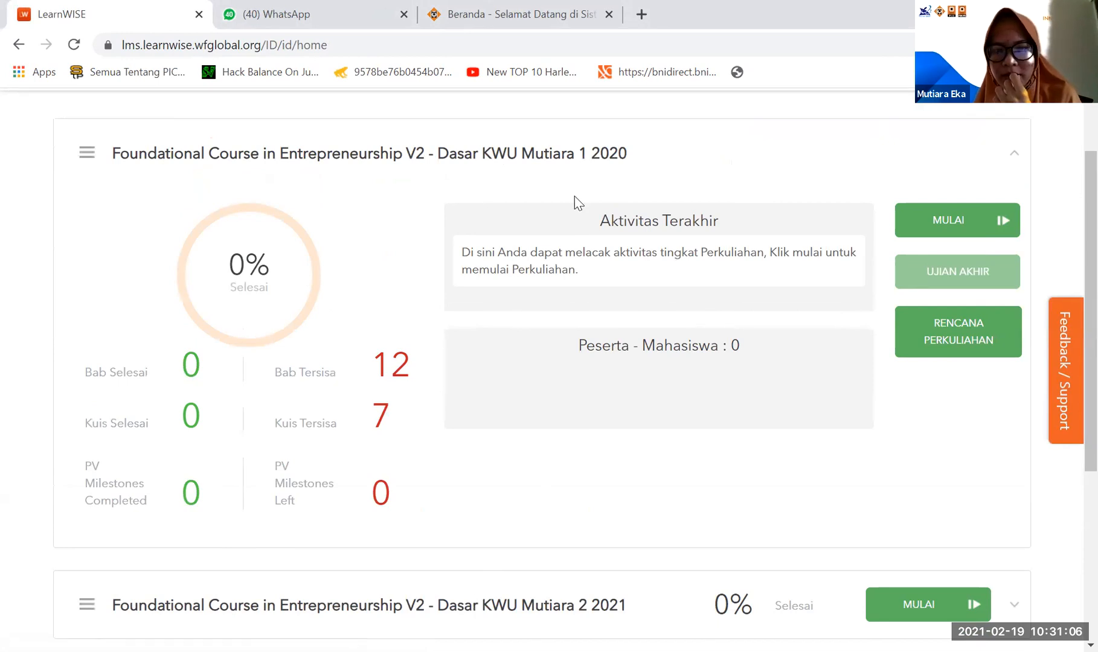
{"action": "scroll", "coordinate": [858, 394], "scroll_direction": "up", "scroll_amount": 1}
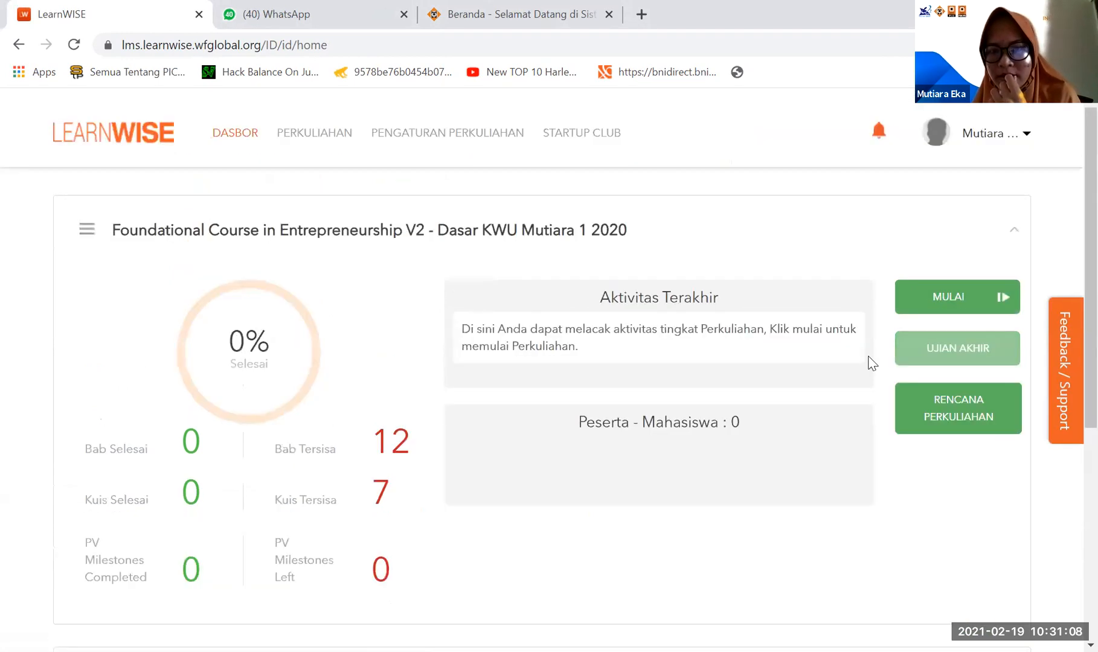
{"action": "scroll", "coordinate": [762, 525], "scroll_direction": "down", "scroll_amount": 2}
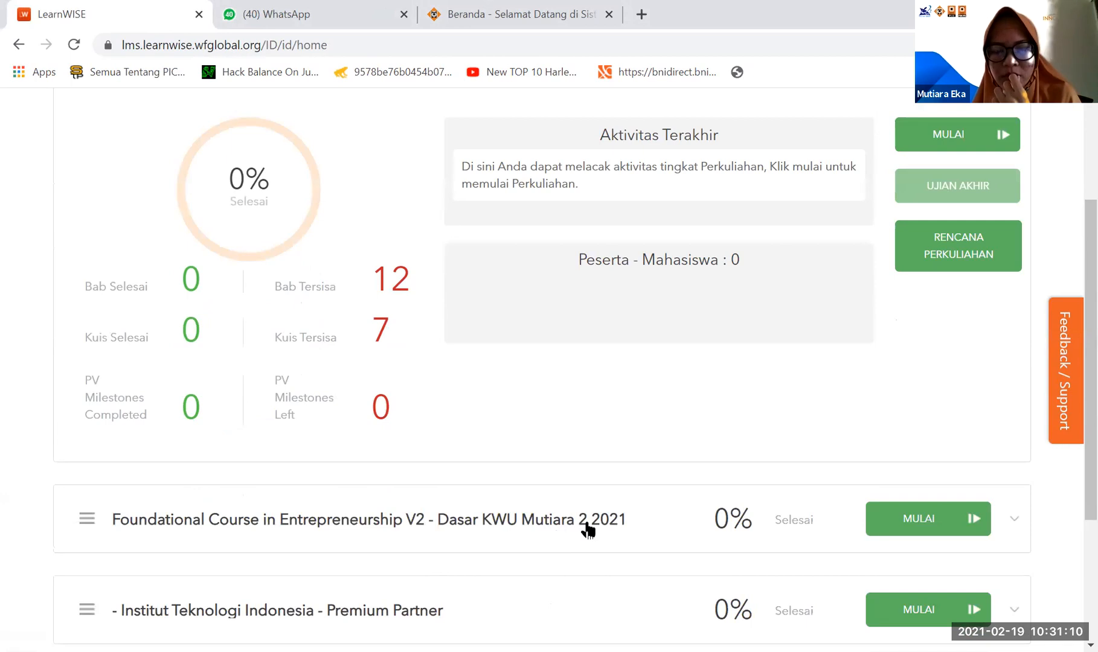
{"action": "scroll", "coordinate": [725, 462], "scroll_direction": "up", "scroll_amount": 1}
{"action": "scroll", "coordinate": [861, 343], "scroll_direction": "up", "scroll_amount": 2}
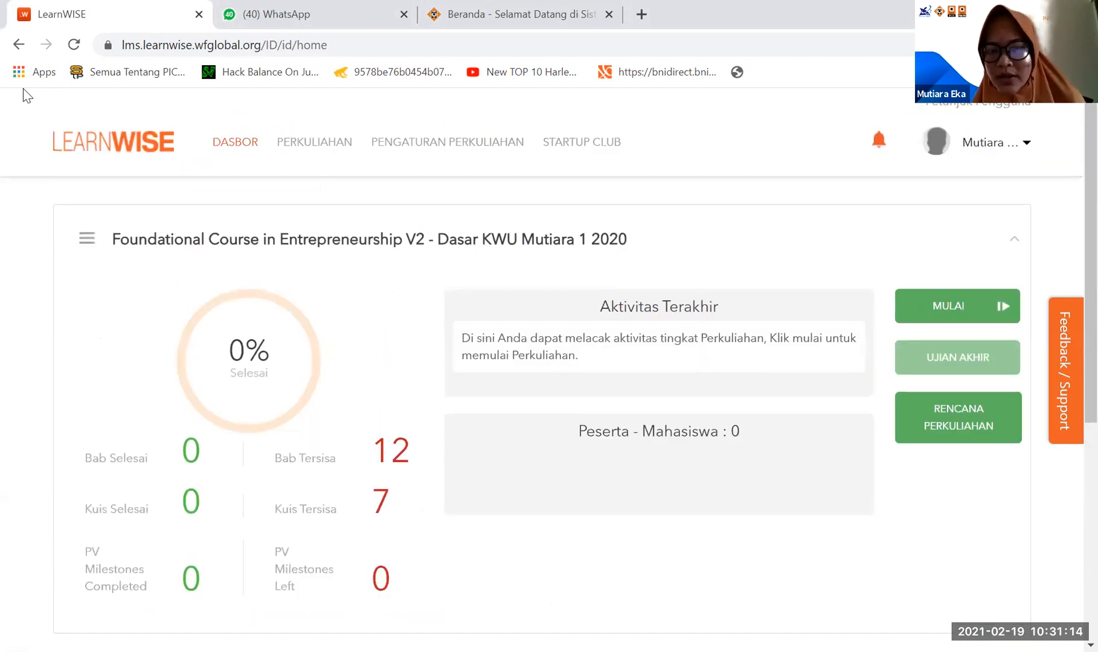
{"action": "right_click", "coordinate": [576, 242]}
{"action": "left_click", "coordinate": [374, 266]}
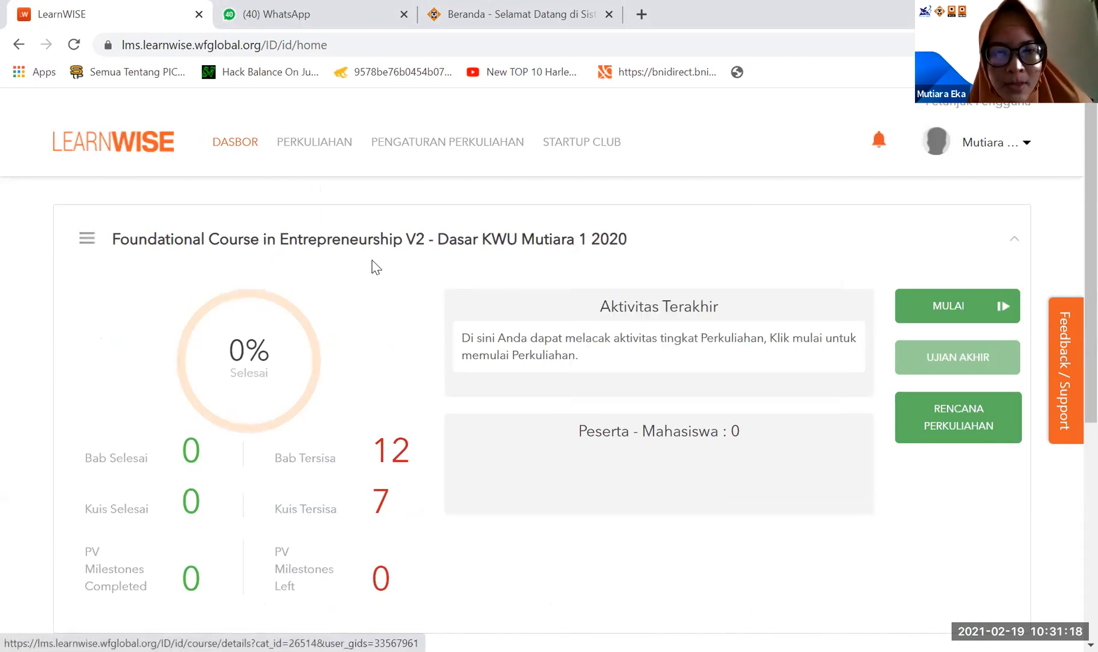
{"action": "scroll", "coordinate": [488, 331], "scroll_direction": "down", "scroll_amount": 2}
{"action": "scroll", "coordinate": [488, 329], "scroll_direction": "up", "scroll_amount": 2}
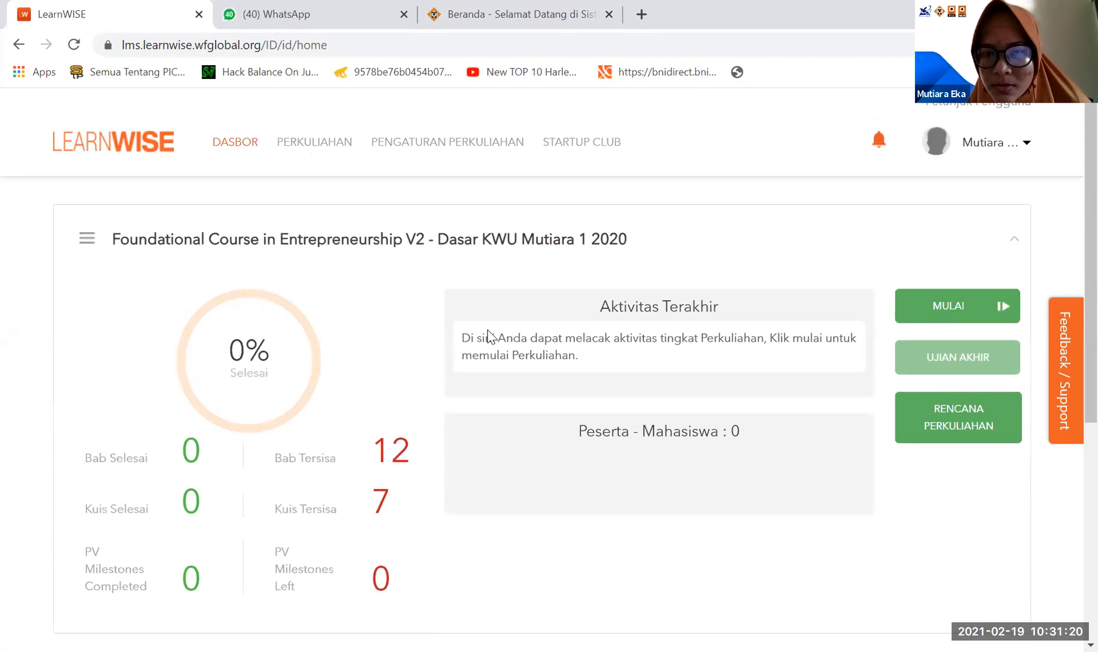
- Visit the Perkuliahan course page and return to the Dasbor page
{"action": "left_click", "coordinate": [296, 150]}
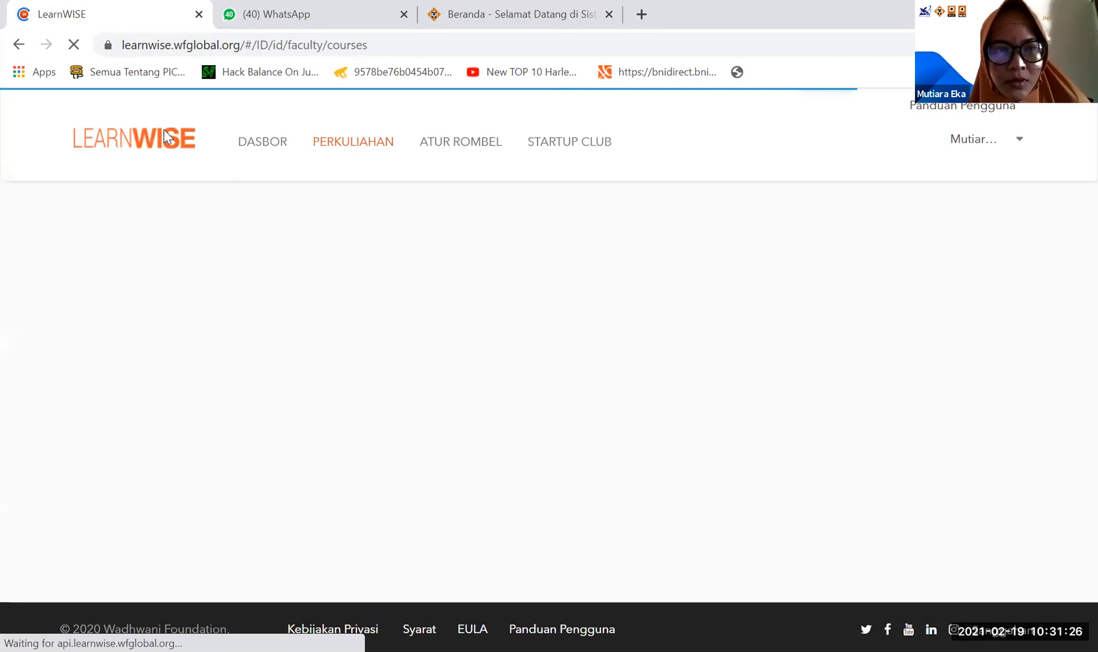
{"action": "scroll", "coordinate": [387, 363], "scroll_direction": "down", "scroll_amount": 5}
{"action": "scroll", "coordinate": [385, 364], "scroll_direction": "up", "scroll_amount": 5}
{"action": "left_click", "coordinate": [251, 149]}
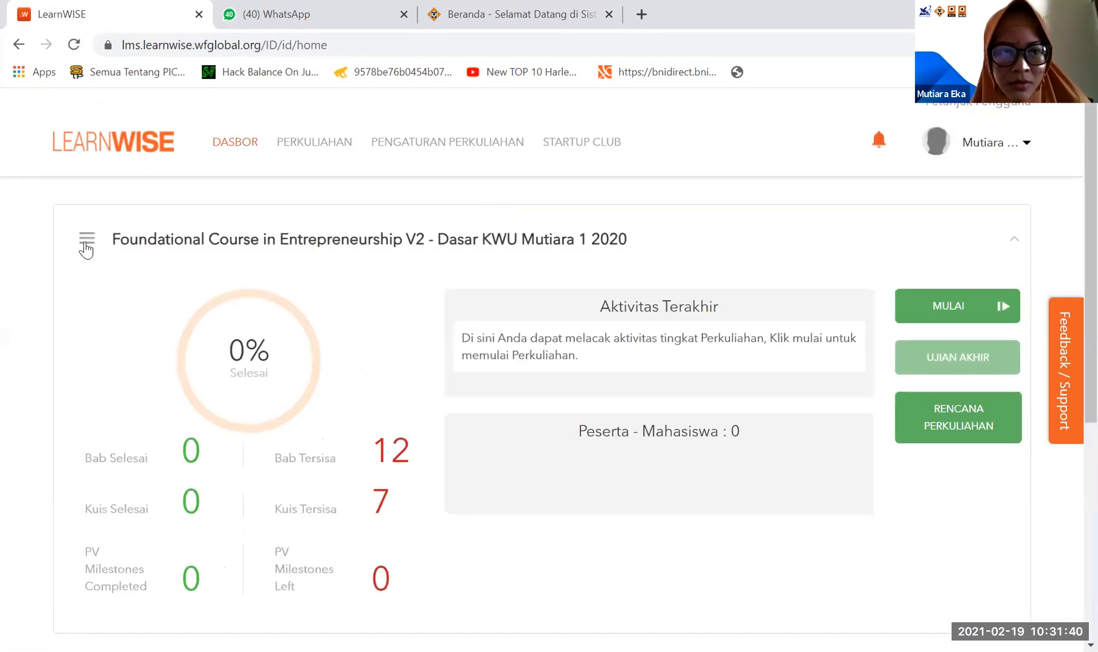
- Expand the lesson list of the 2020 Foundational Course in Entrepreneurship V2 batch and look through its lessons
{"action": "left_click", "coordinate": [87, 250]}
{"action": "scroll", "coordinate": [130, 388], "scroll_direction": "down", "scroll_amount": 3}
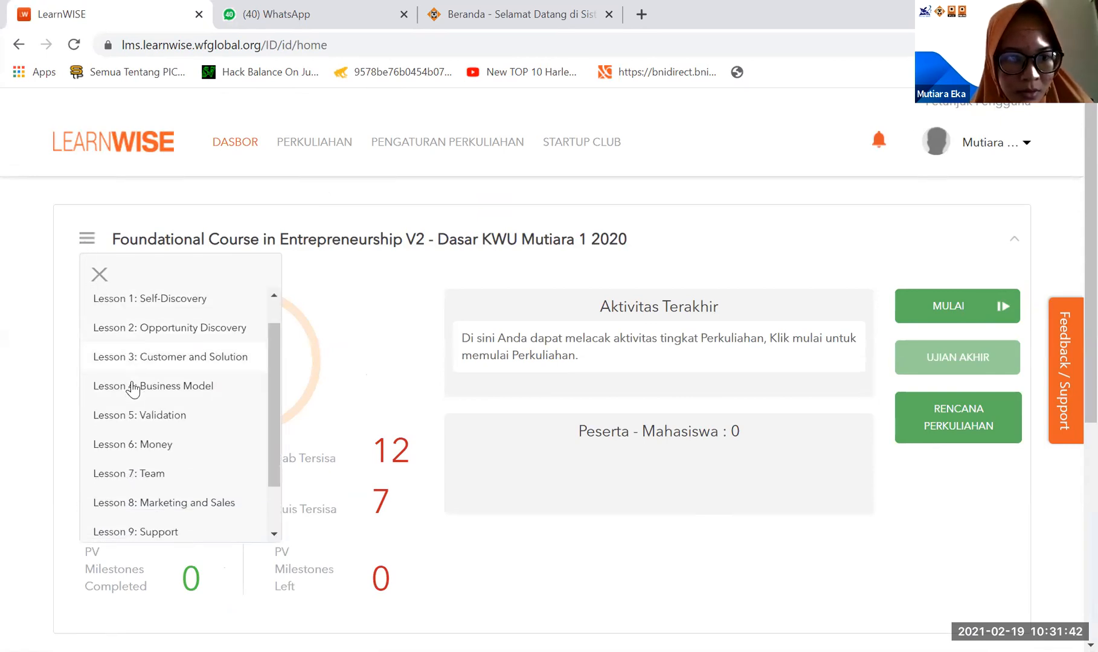
{"action": "scroll", "coordinate": [134, 391], "scroll_direction": "up", "scroll_amount": 3}
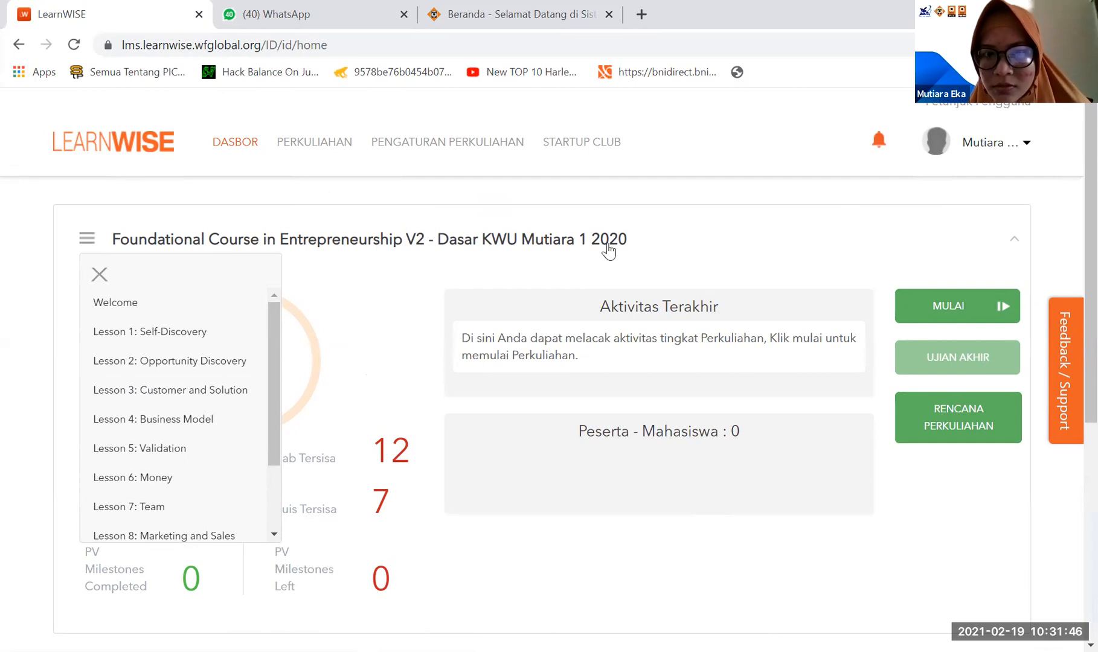
- Open the 2020 Foundational Course in Entrepreneurship V2 batch in a new browser tab and switch to it
{"action": "right_click", "coordinate": [609, 247]}
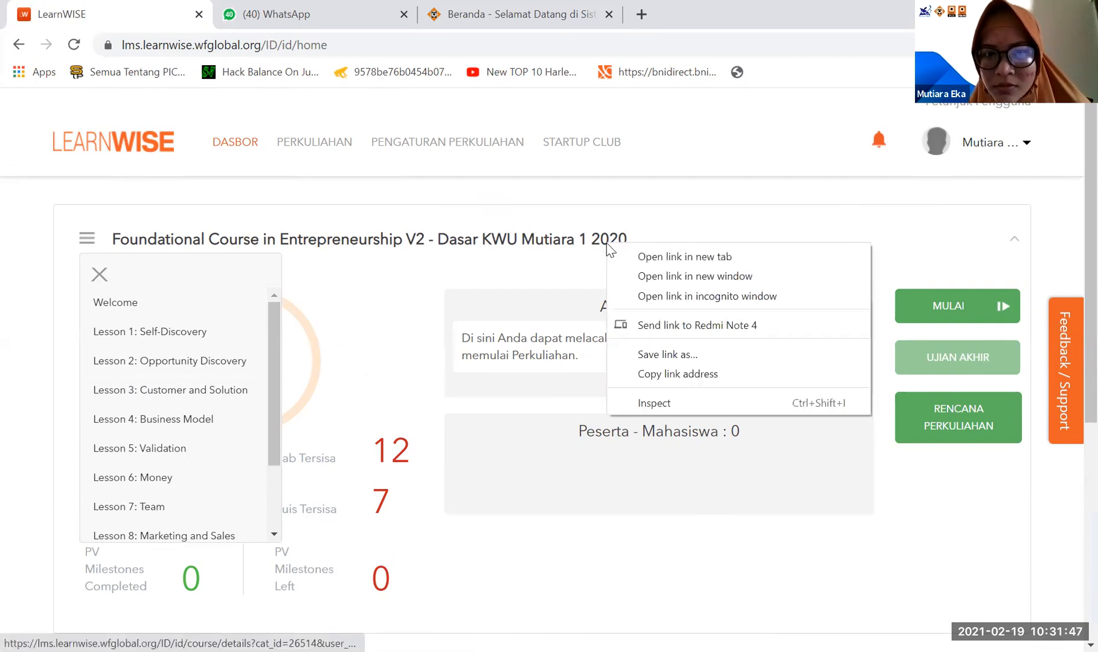
{"action": "left_click", "coordinate": [650, 259]}
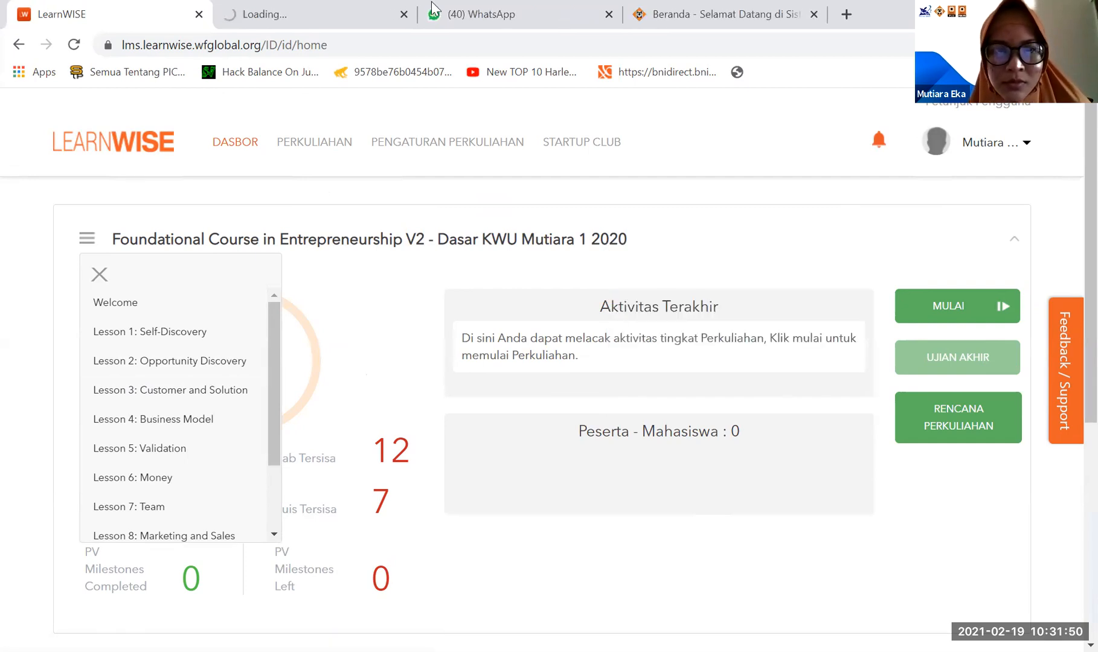
{"action": "left_click", "coordinate": [345, 14]}
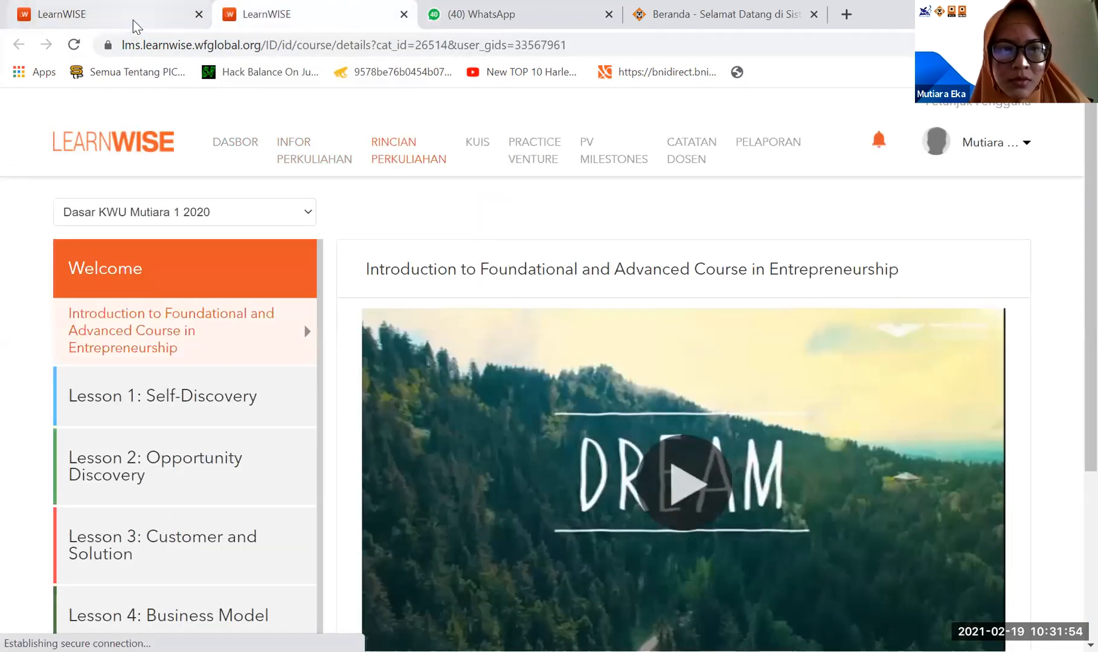
- Check the batches offered in the course's batch selector and look through the lessons from Welcome to Course Completion
{"action": "left_click", "coordinate": [275, 217]}
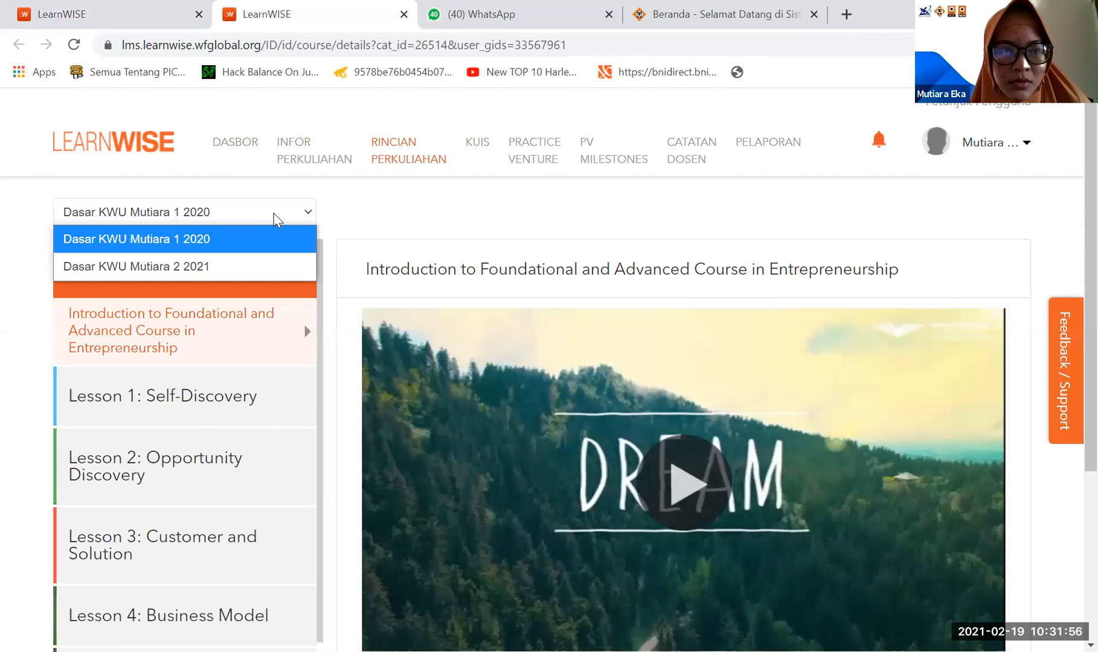
{"action": "left_click", "coordinate": [276, 219]}
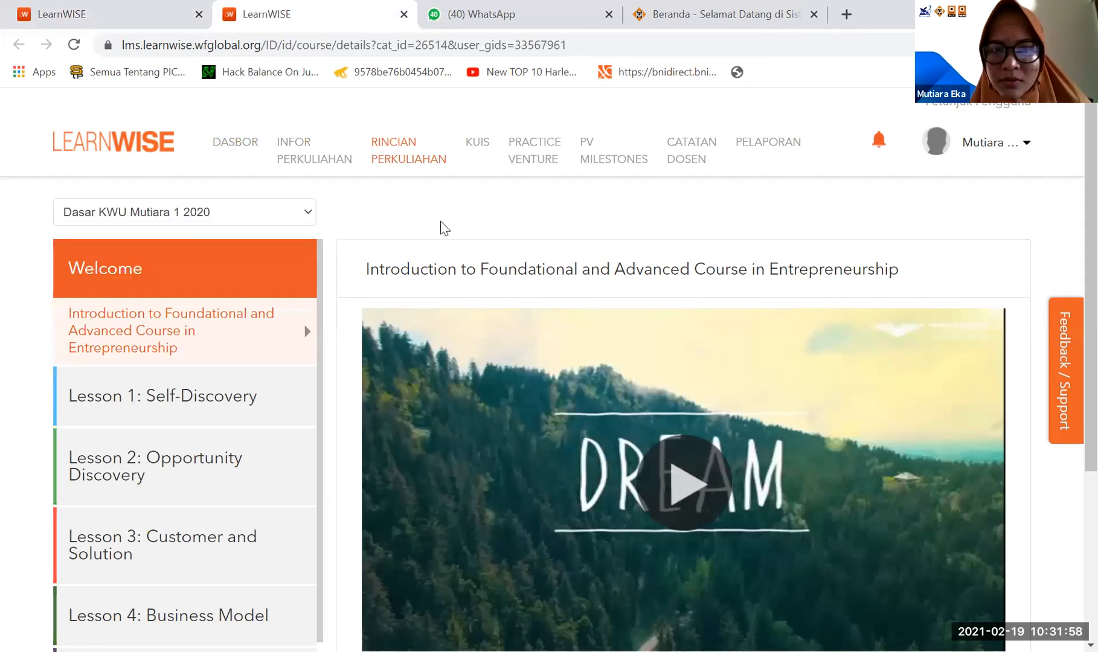
{"action": "scroll", "coordinate": [584, 229], "scroll_direction": "down", "scroll_amount": 4}
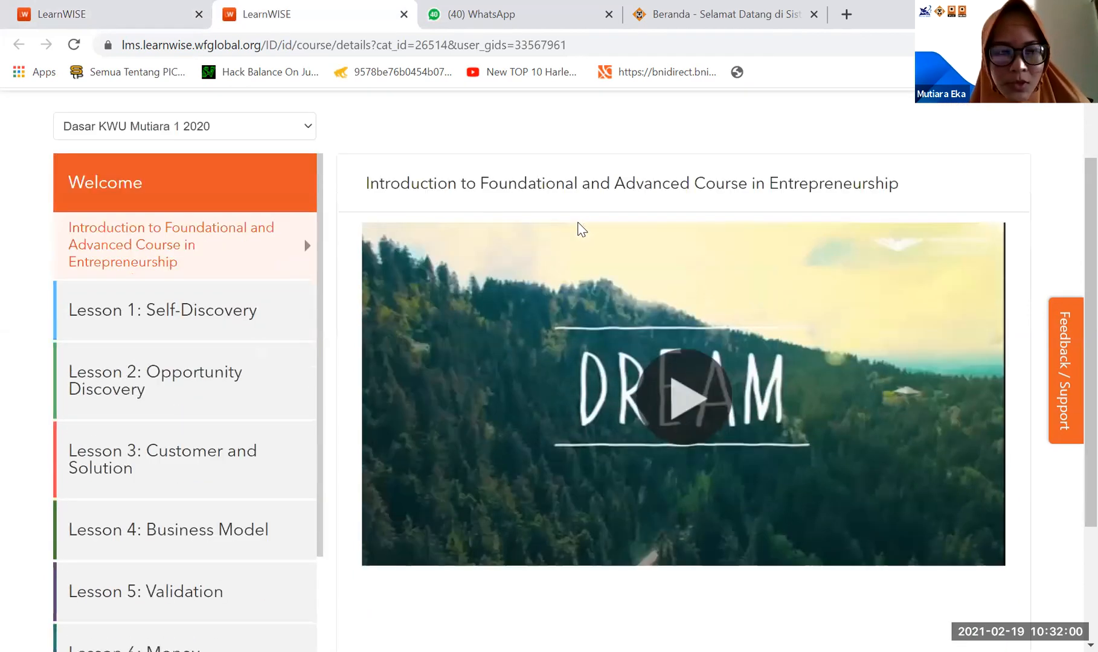
{"action": "scroll", "coordinate": [310, 393], "scroll_direction": "down", "scroll_amount": 4}
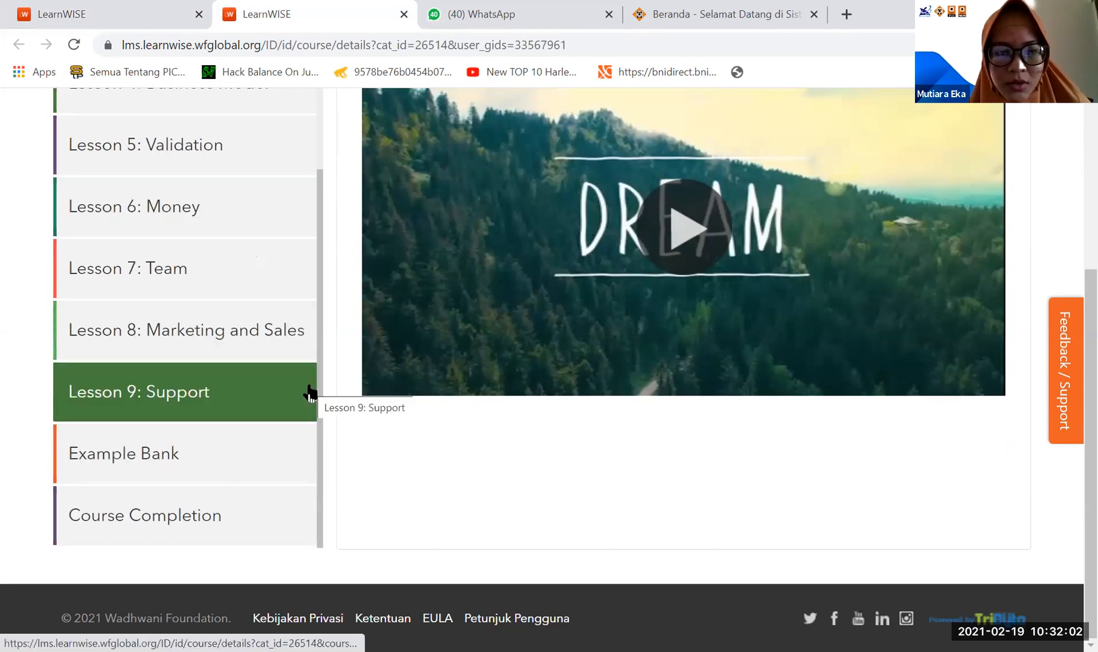
{"action": "scroll", "coordinate": [306, 389], "scroll_direction": "up", "scroll_amount": 10}
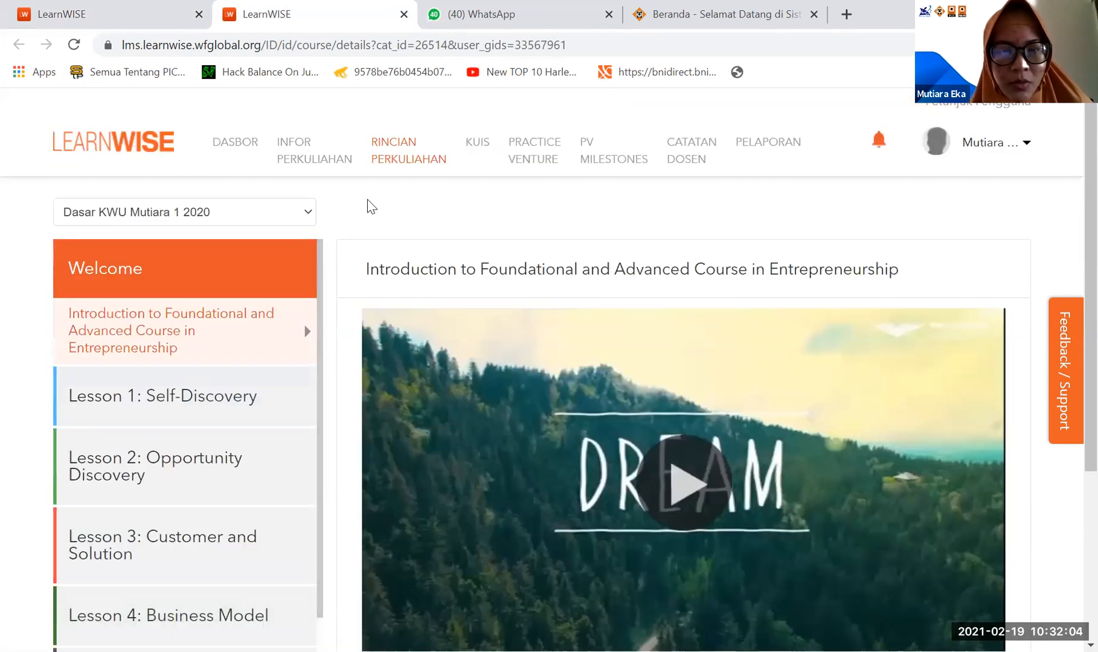